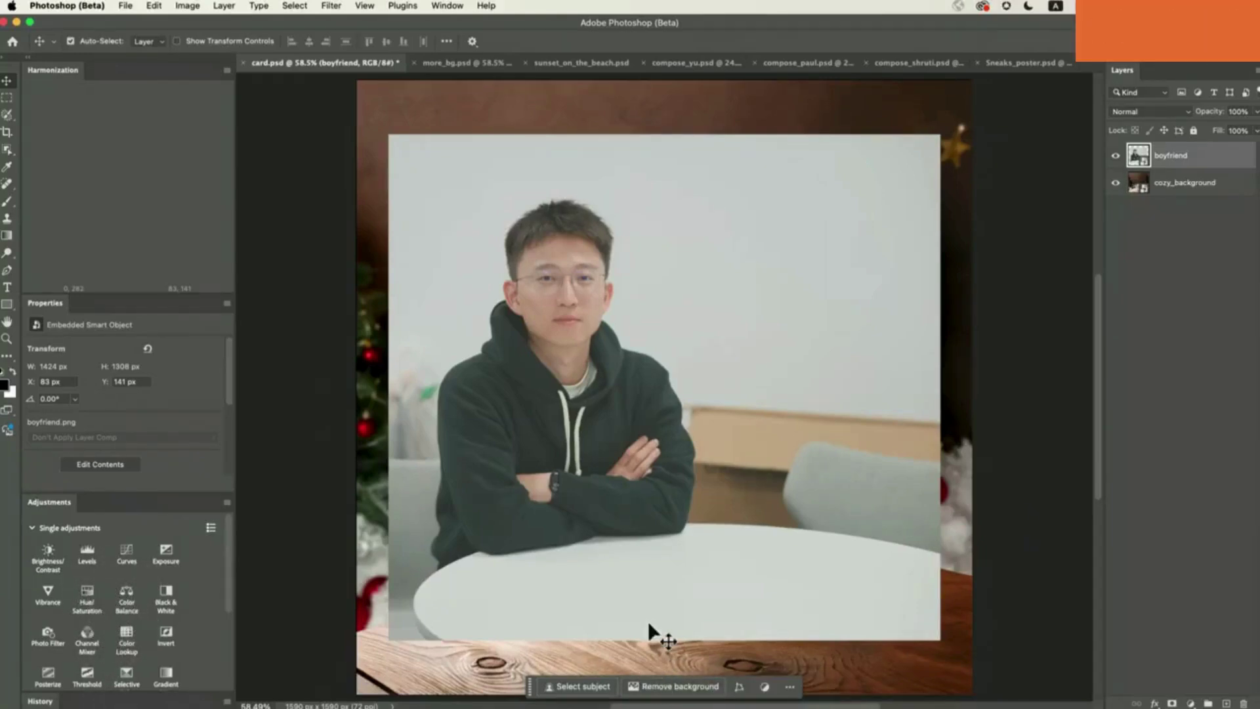
Move the boyfriend cutout down and left behind the wooden table, then clear the layer selection
left_click(649, 692)
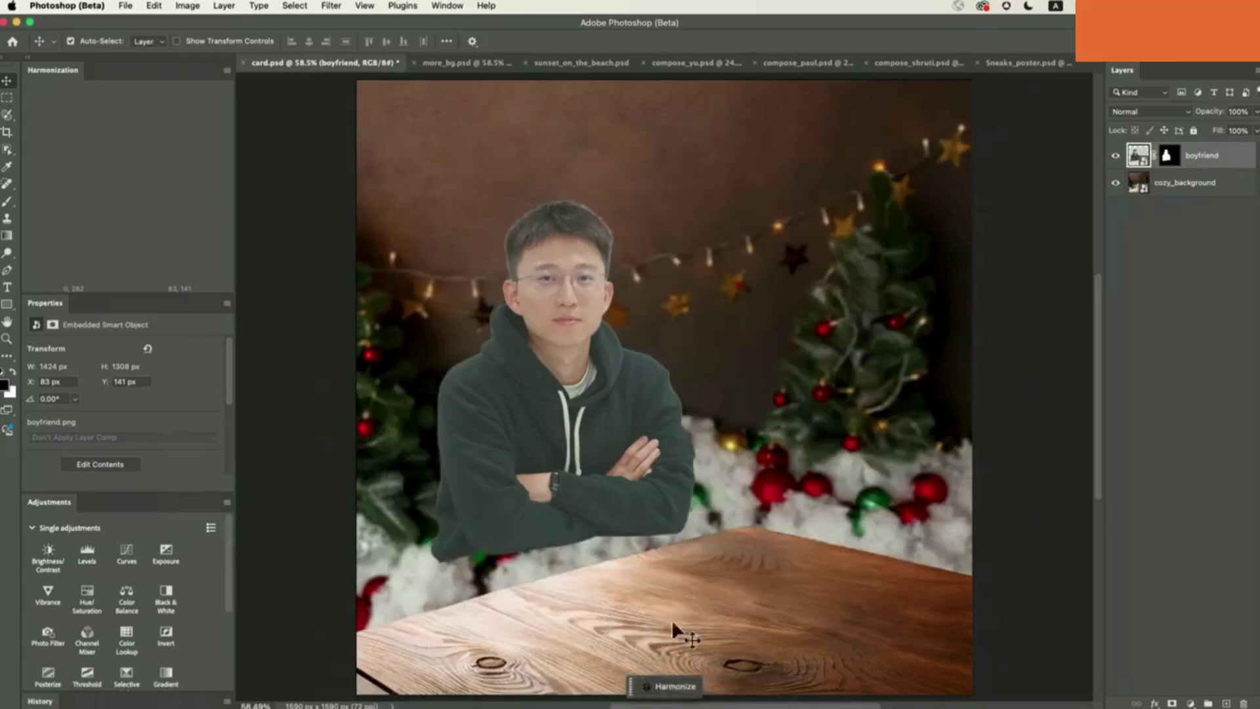
left_click_drag(621, 462, 570, 520)
mouse_move(478, 551)
left_mouse_down()
mouse_move(422, 579)
mouse_move(444, 576)
left_mouse_up()
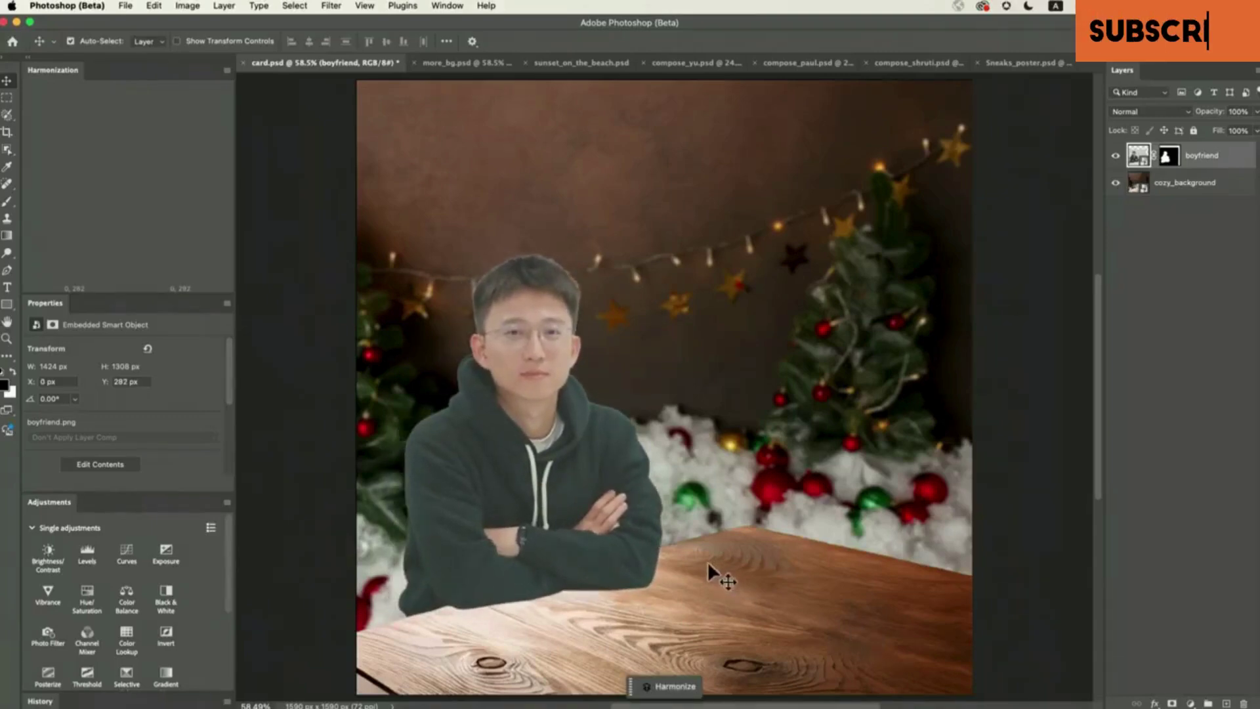
left_click(1196, 183)
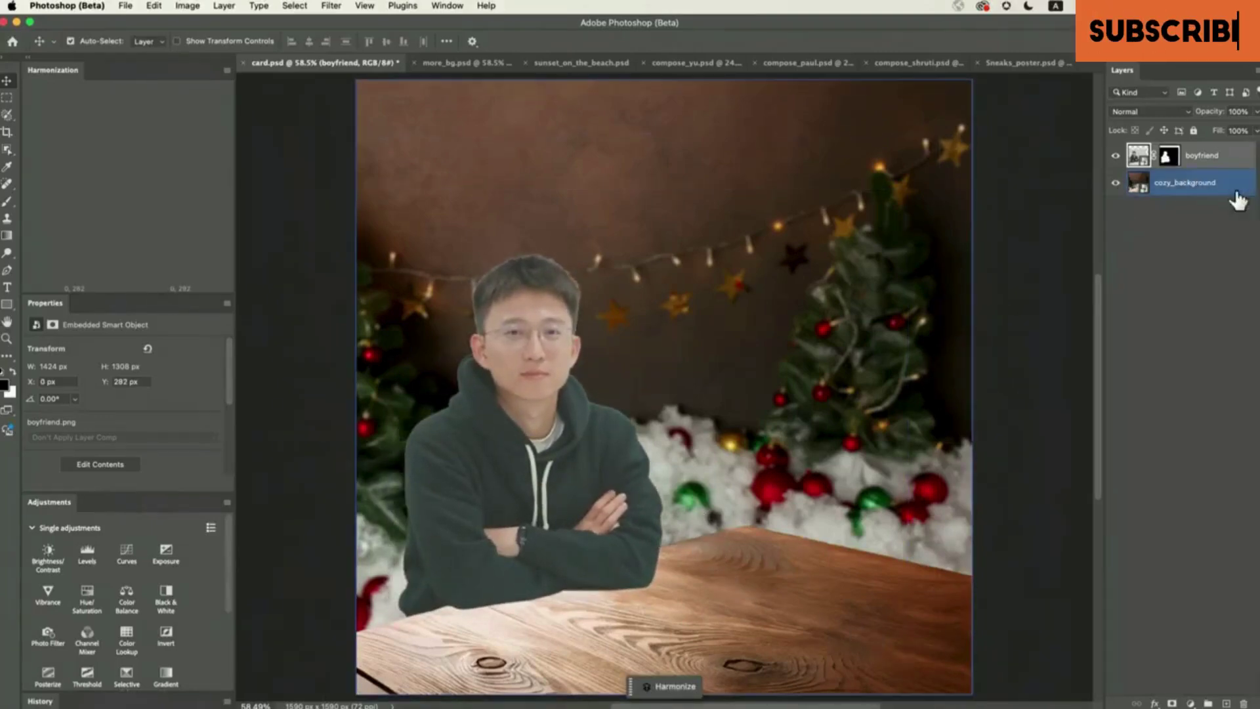
left_click(1207, 236)
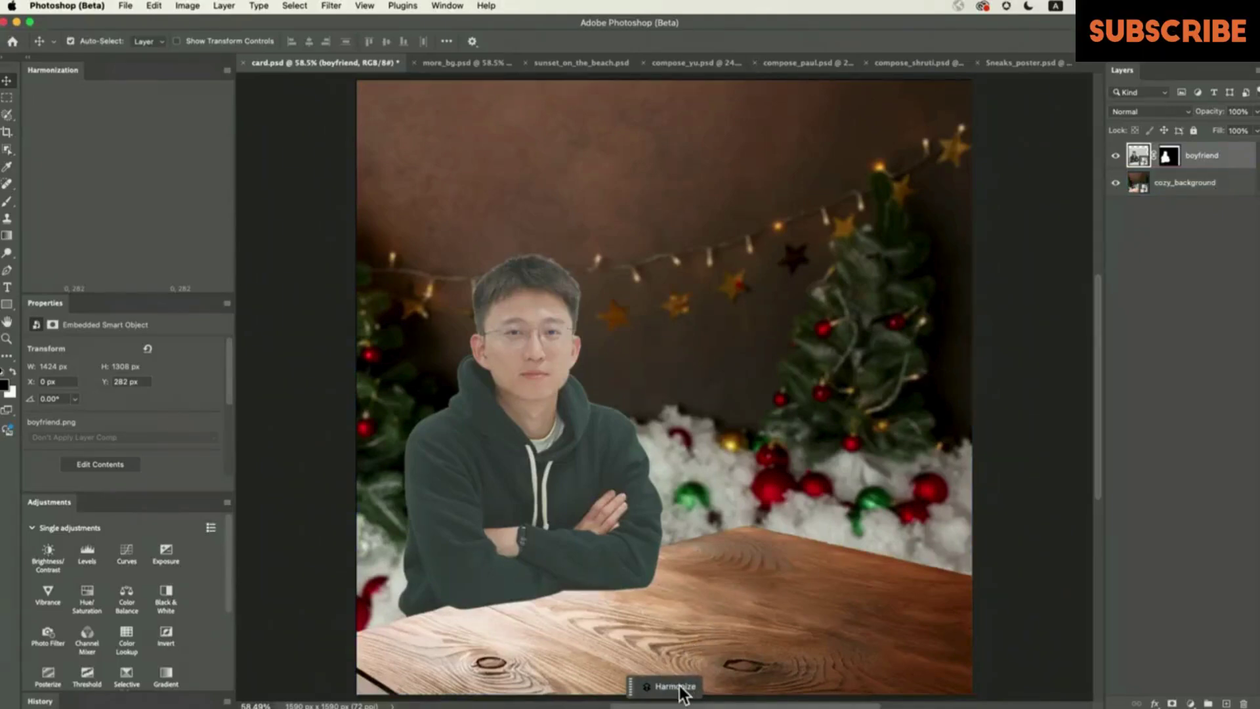
Harmonize the man with the Christmas scene and compare by toggling the harmonized layer twice
left_click(674, 686)
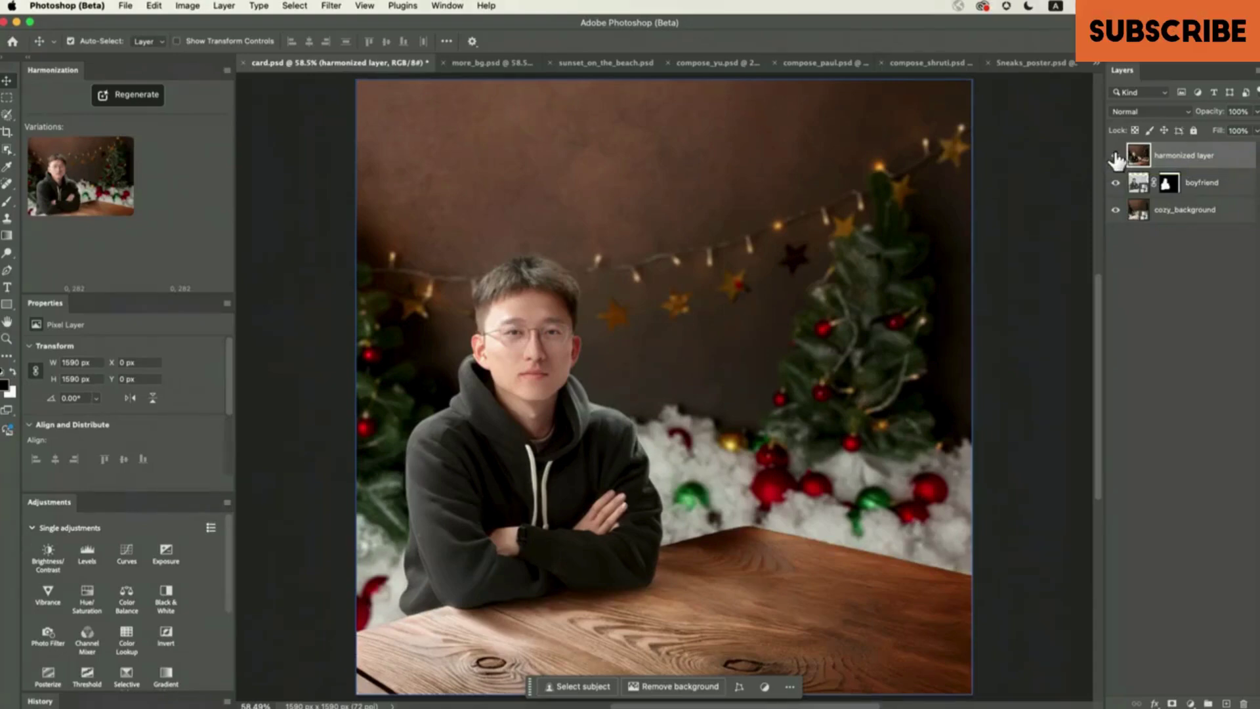
left_click(1116, 156)
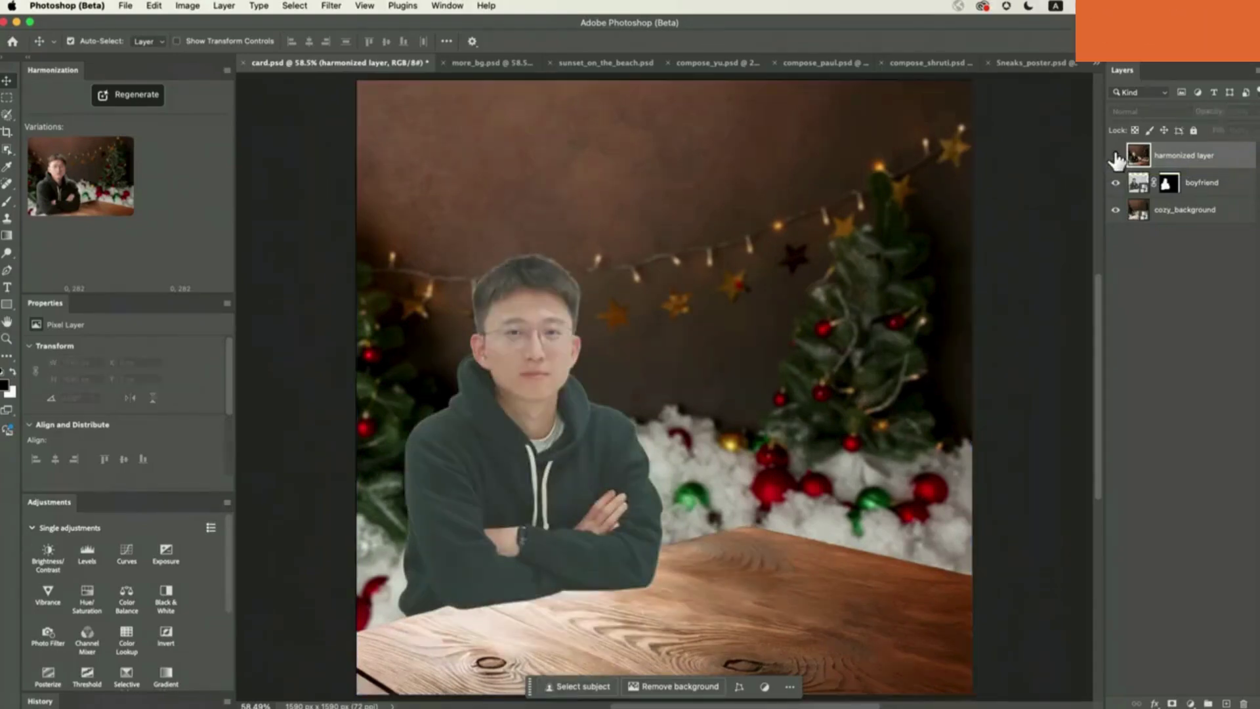
left_click(1116, 156)
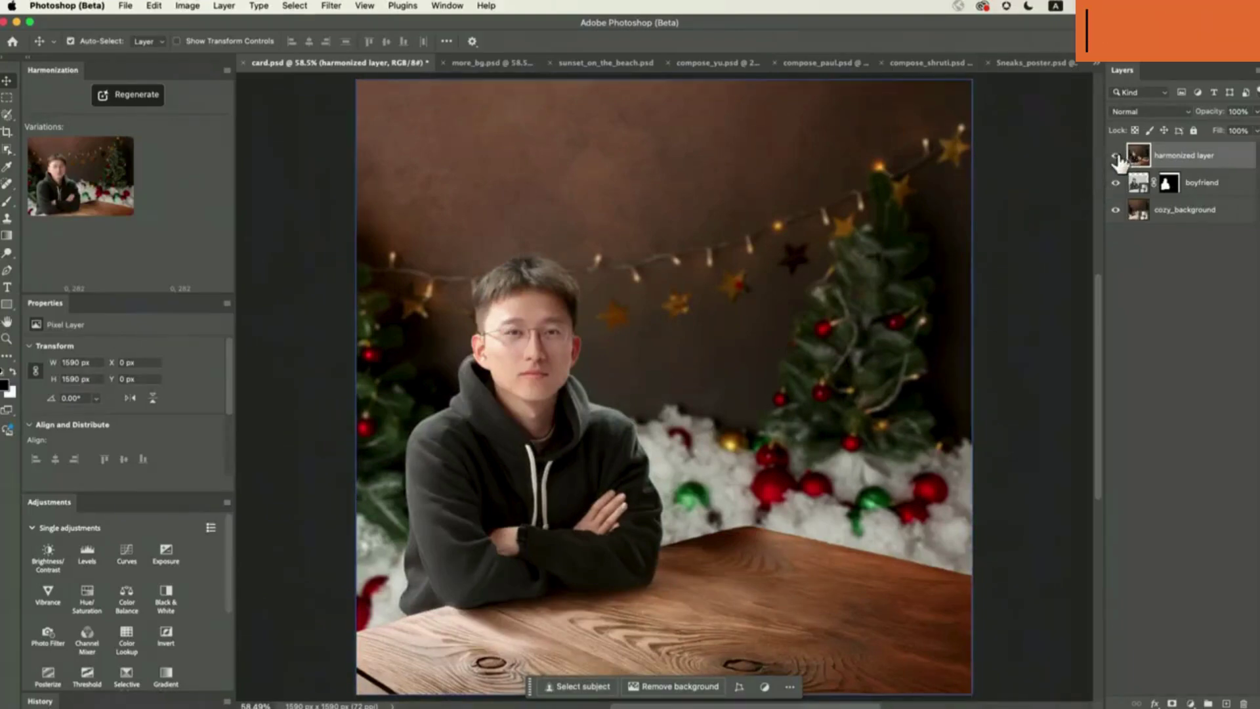
left_click(1116, 156)
left_click(1116, 155)
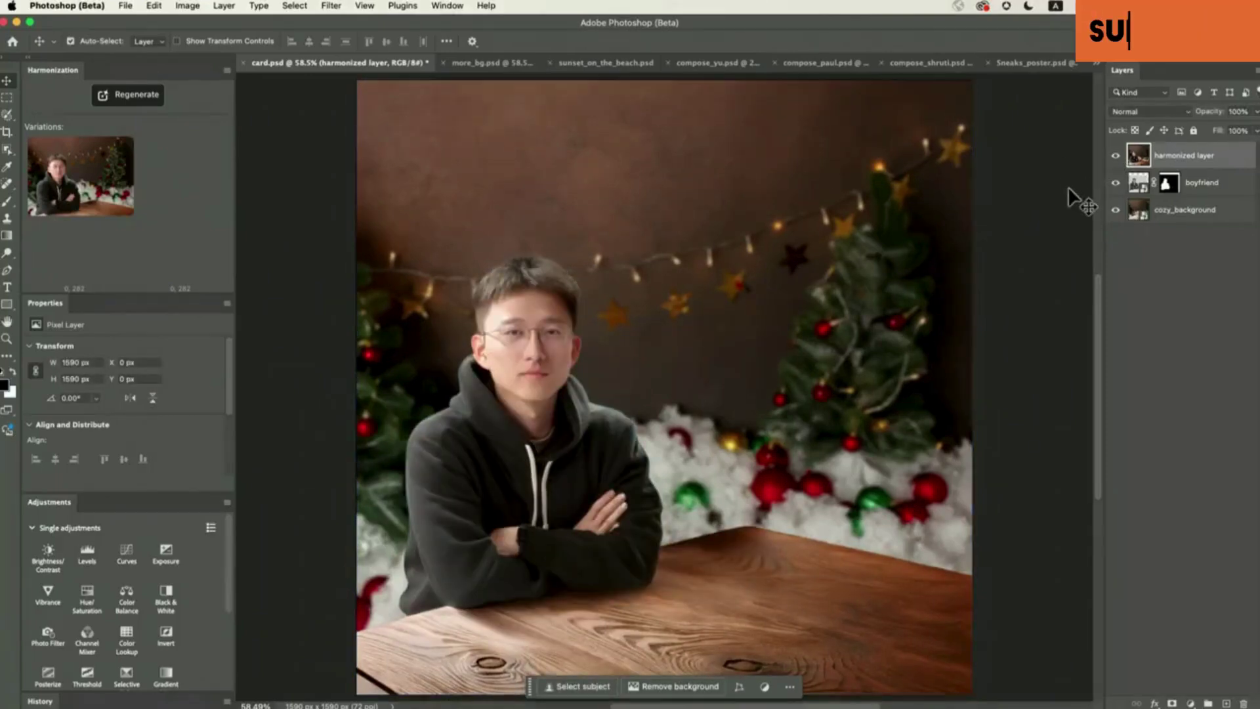
Place me_in_california.png right of the man and remove its background
key("super+Tab")
scroll(1112, 524, "down", 4)
scroll(1105, 500, "down", 3)
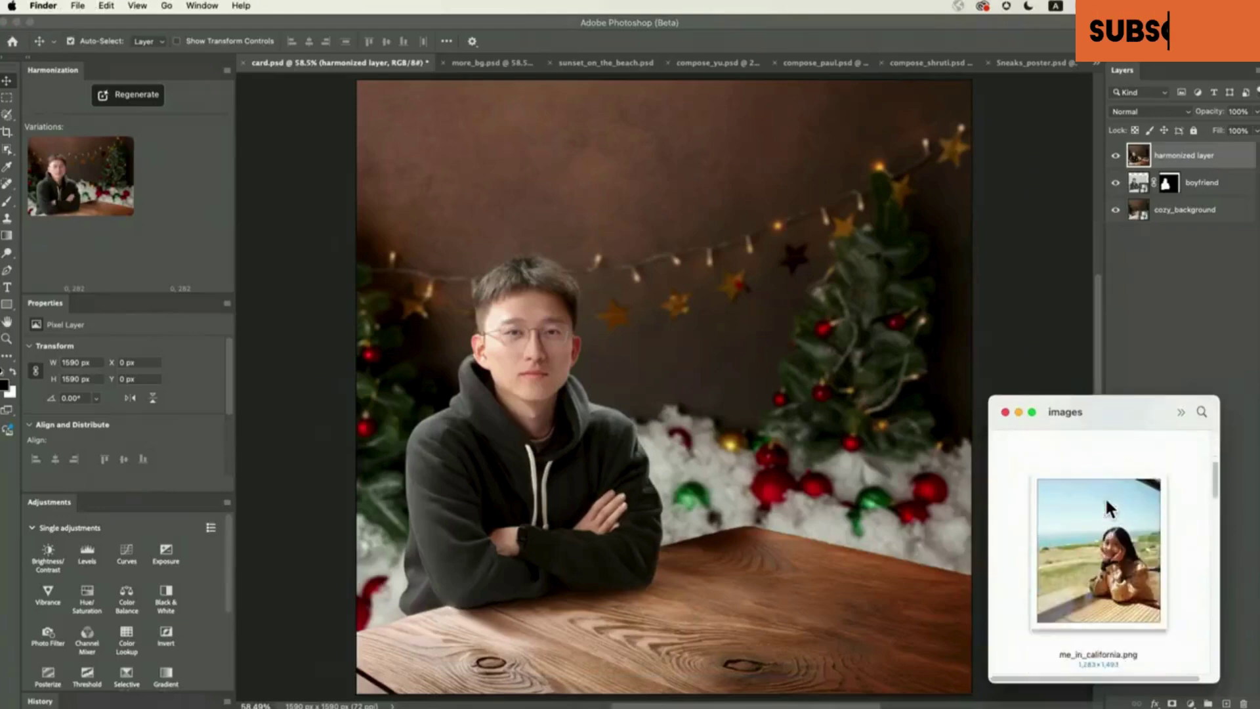
left_click_drag(1102, 496, 804, 455)
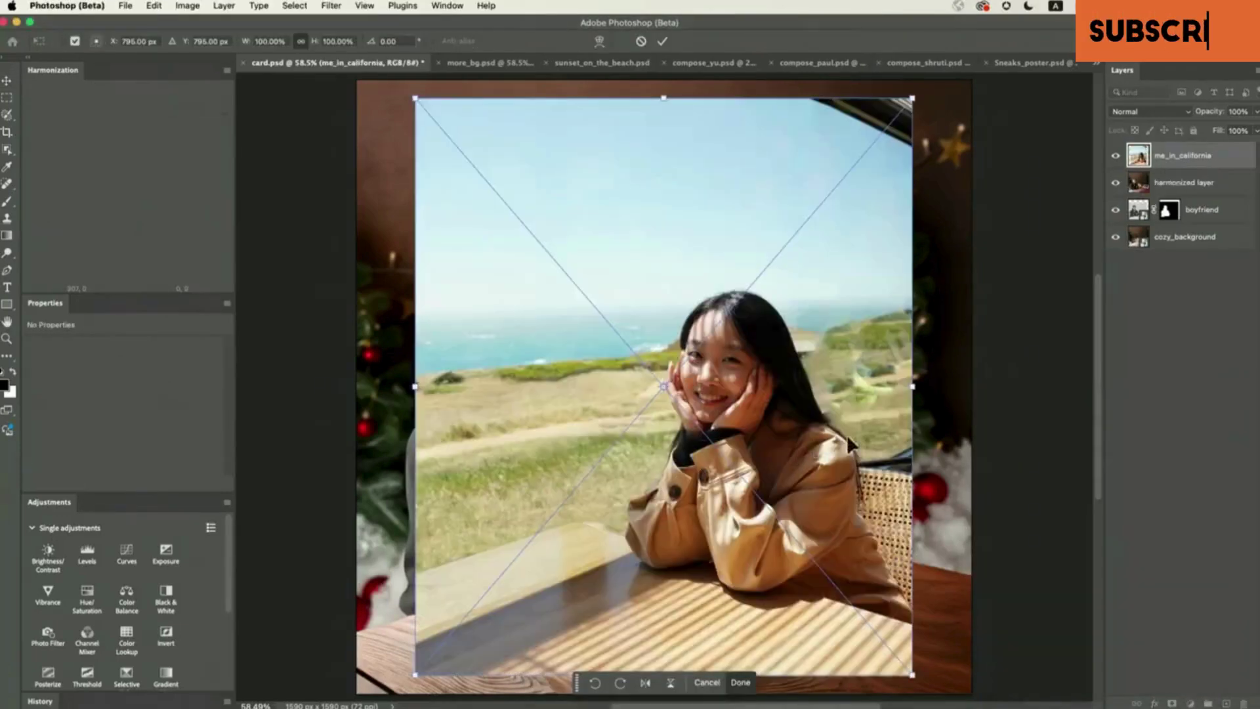
left_click(743, 681)
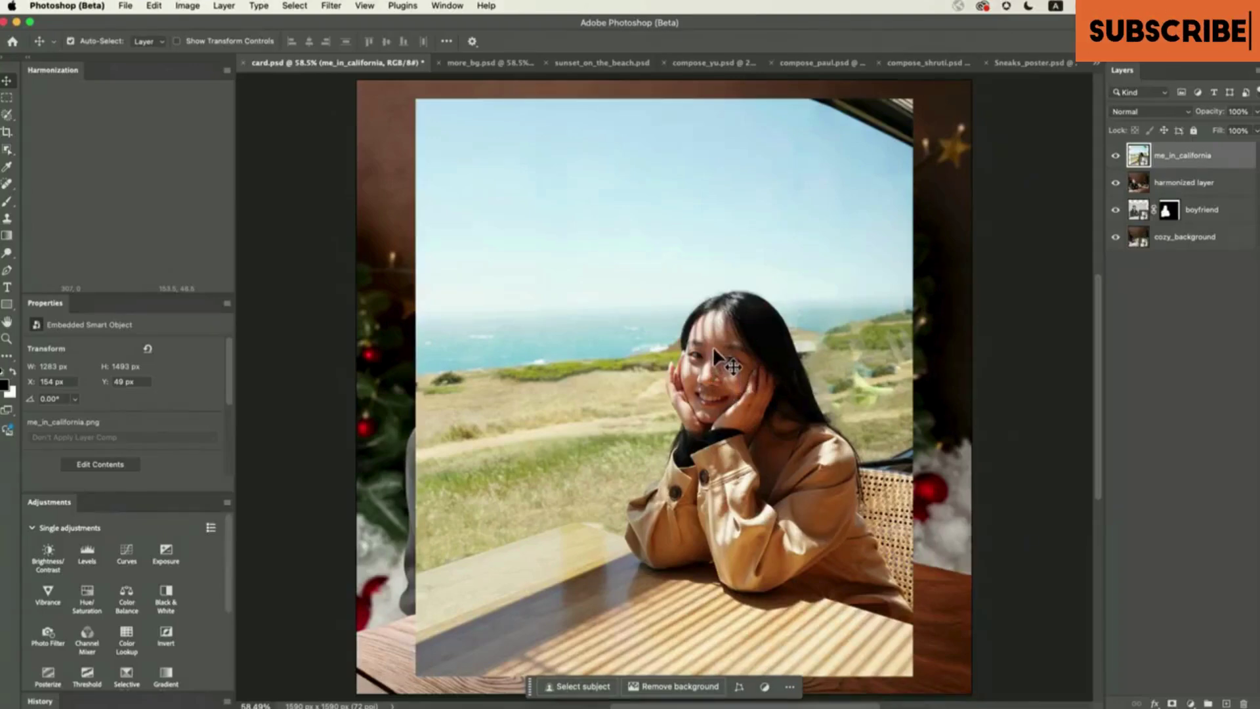
left_click_drag(712, 346, 791, 323)
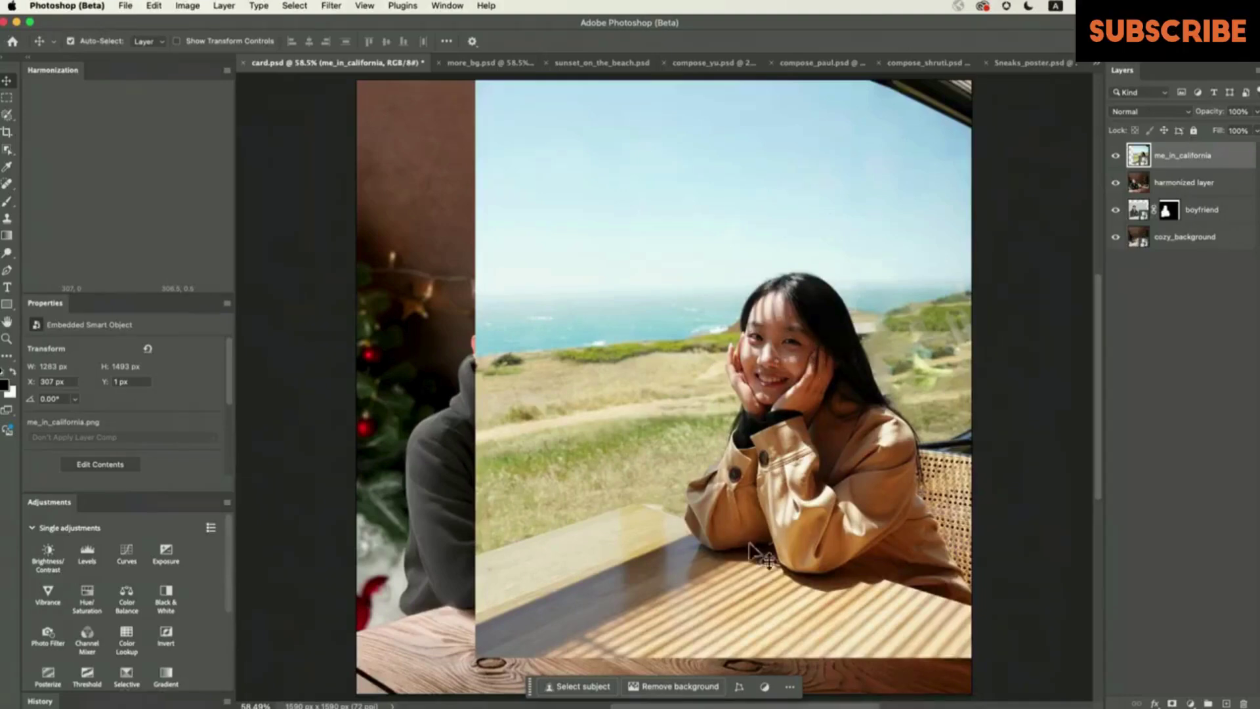
left_click(675, 685)
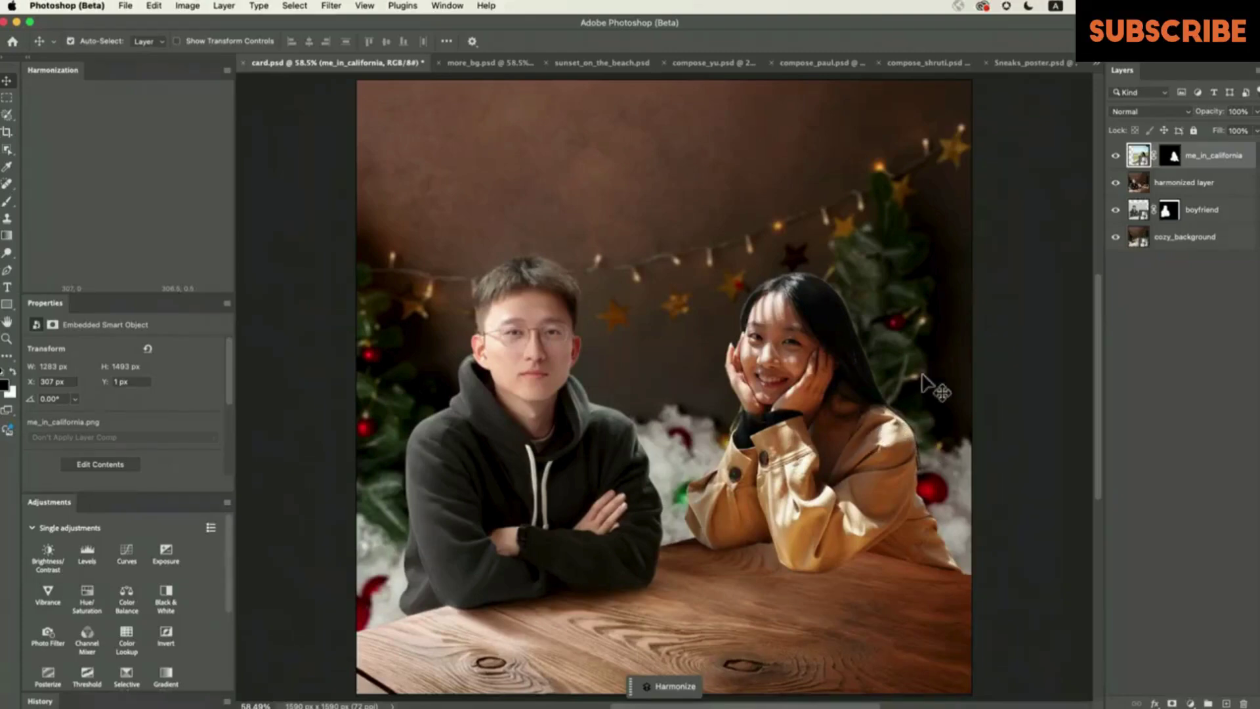
Harmonize the woman, hide the man's harmonized layer, and compare her result with the original
left_click(675, 687)
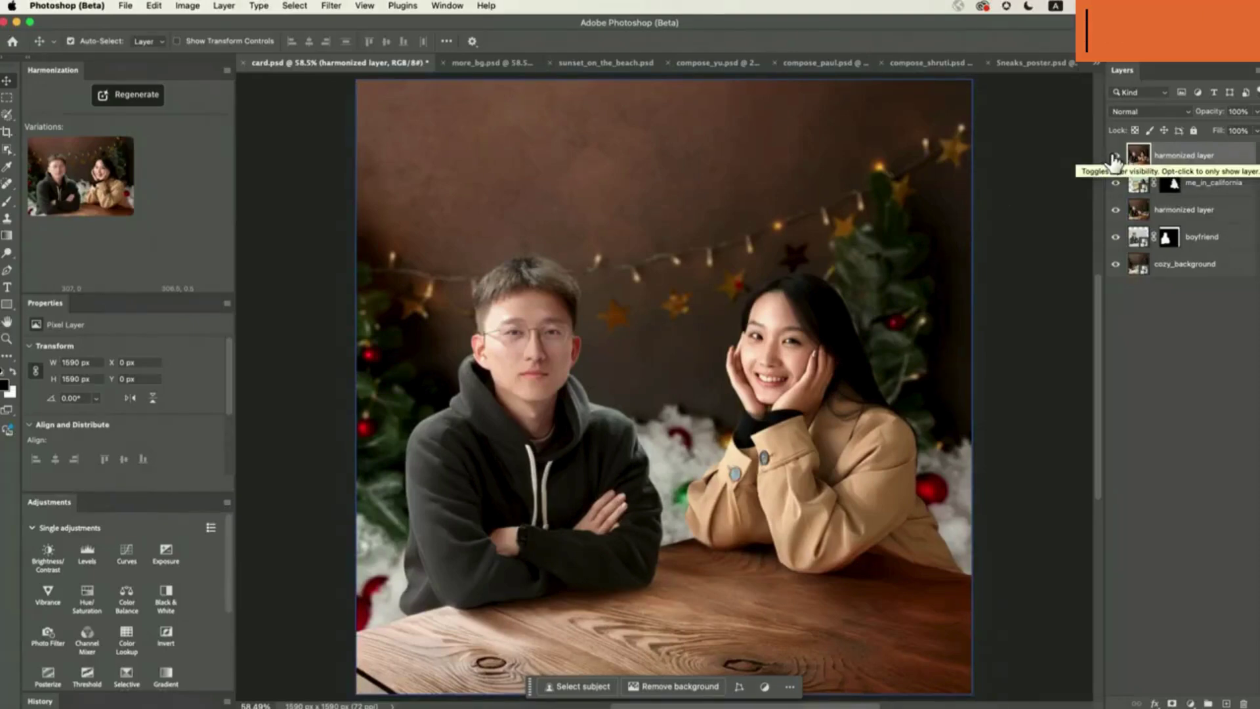
left_click(1211, 183)
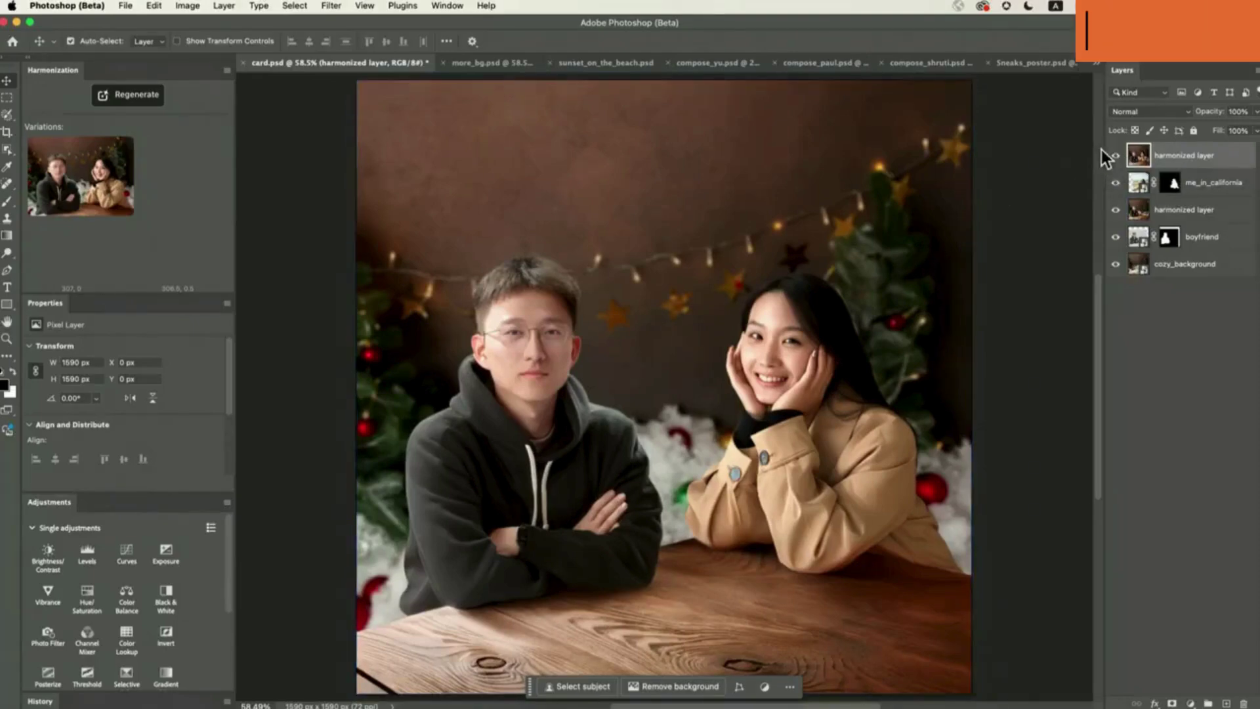
left_click(1115, 209)
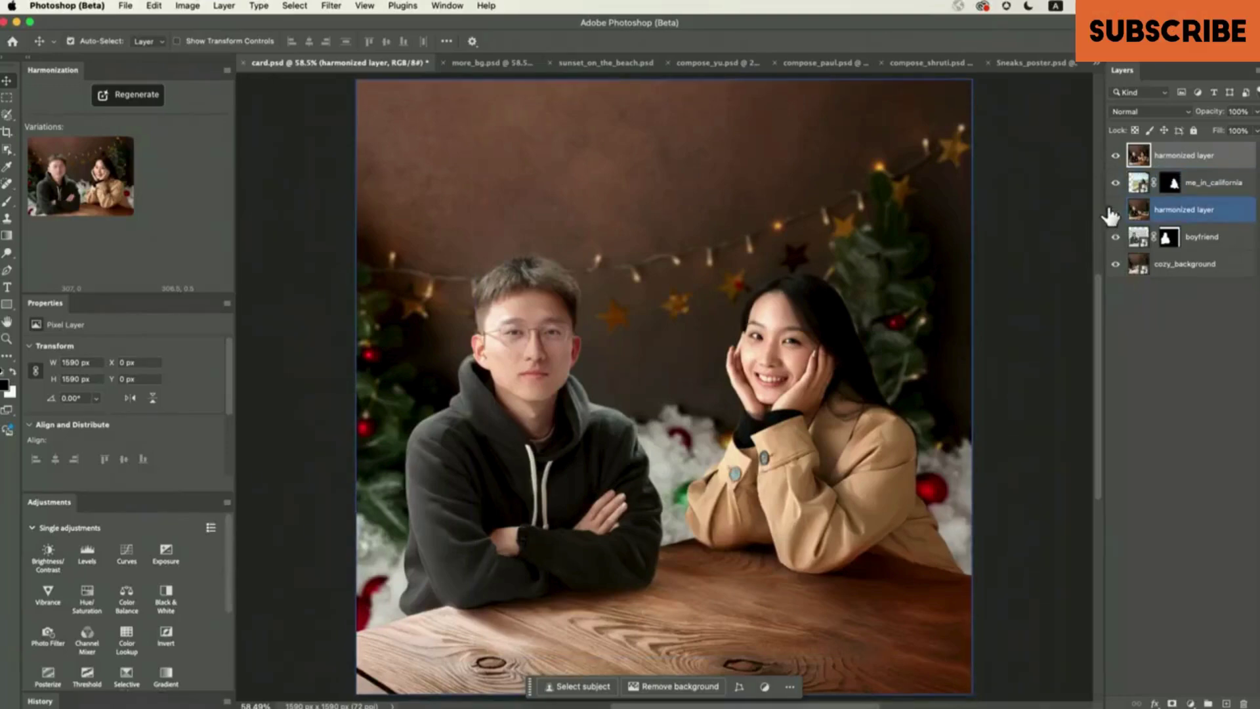
left_click(1115, 154)
left_click(1115, 155)
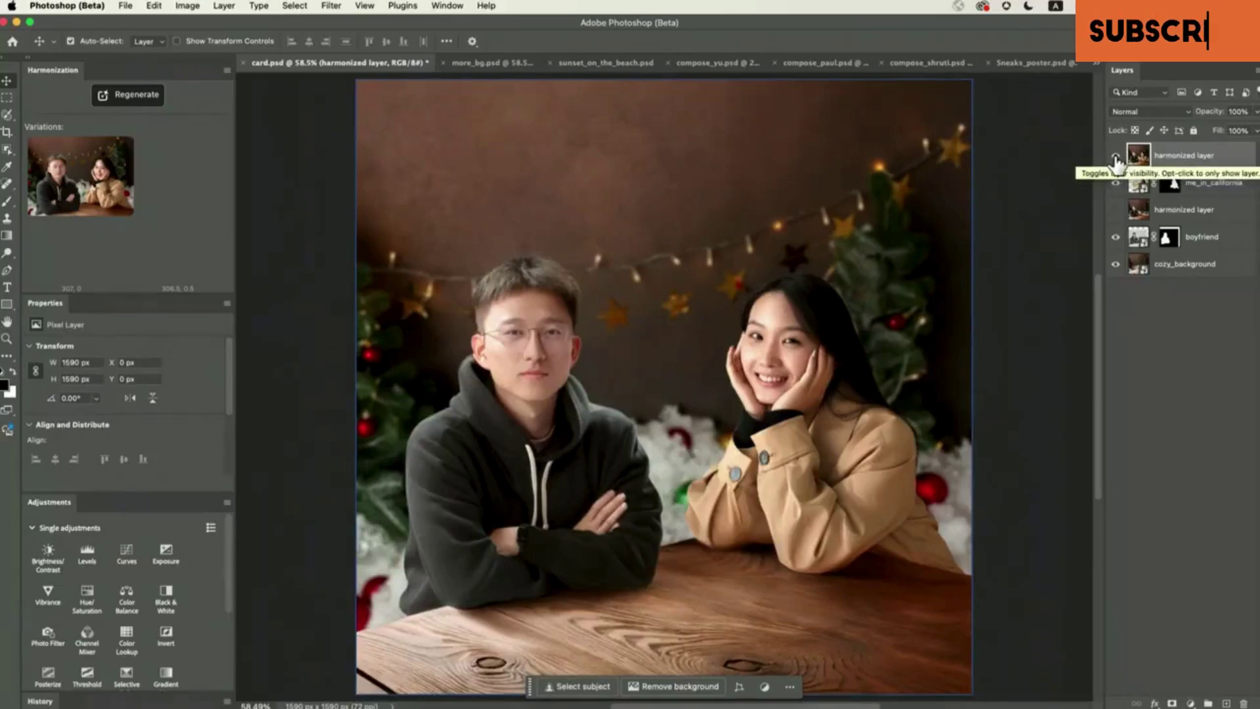
left_click(1210, 182)
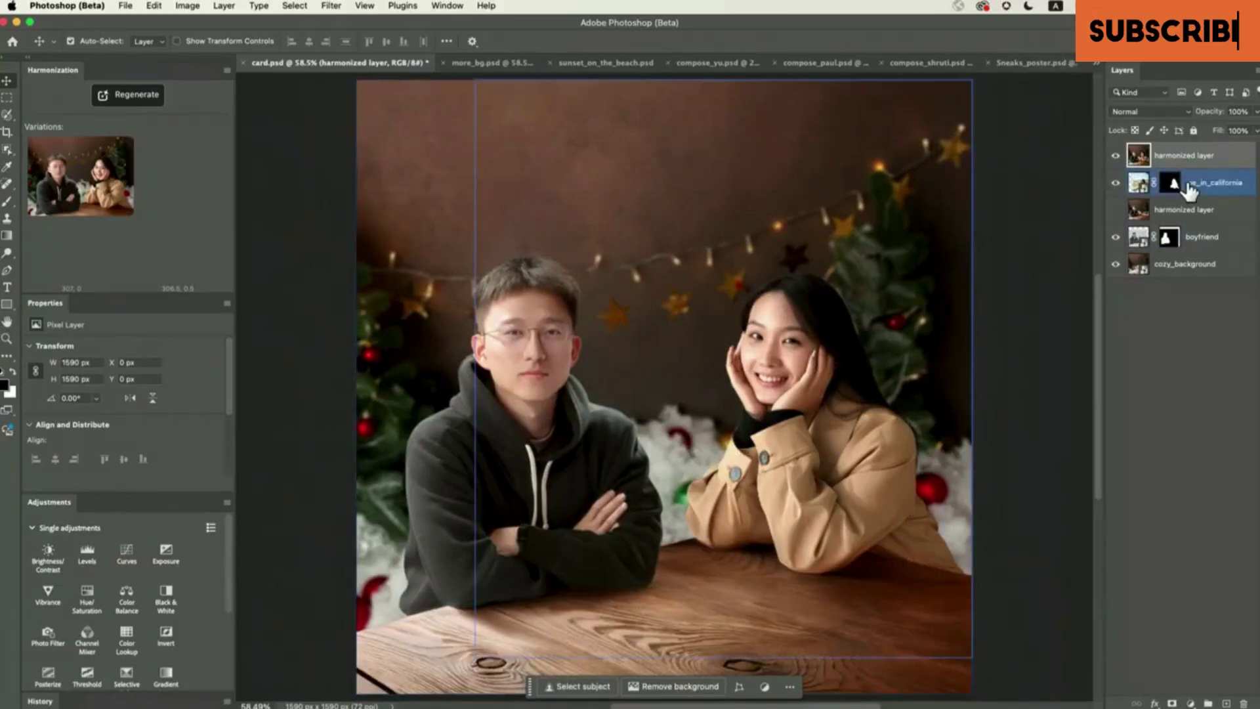
Place the party-hat cat photo into the card and move it down onto the table
key("super+Tab")
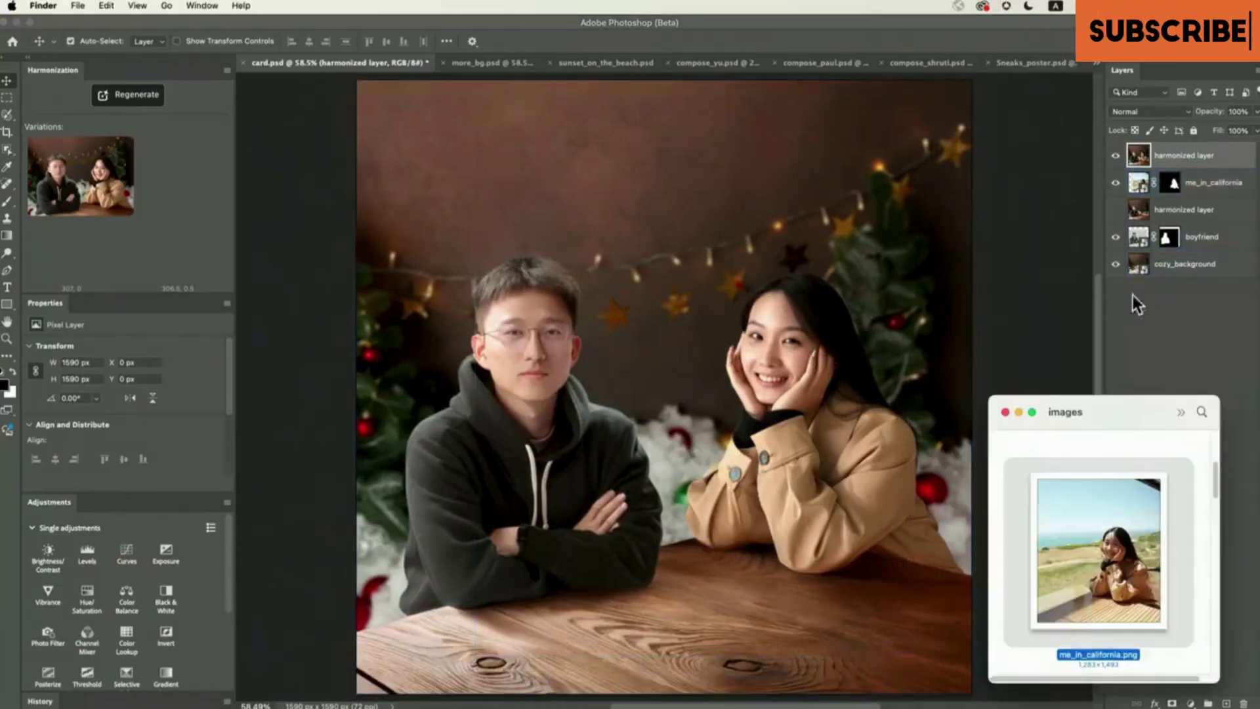
scroll(1098, 529, "down", 5)
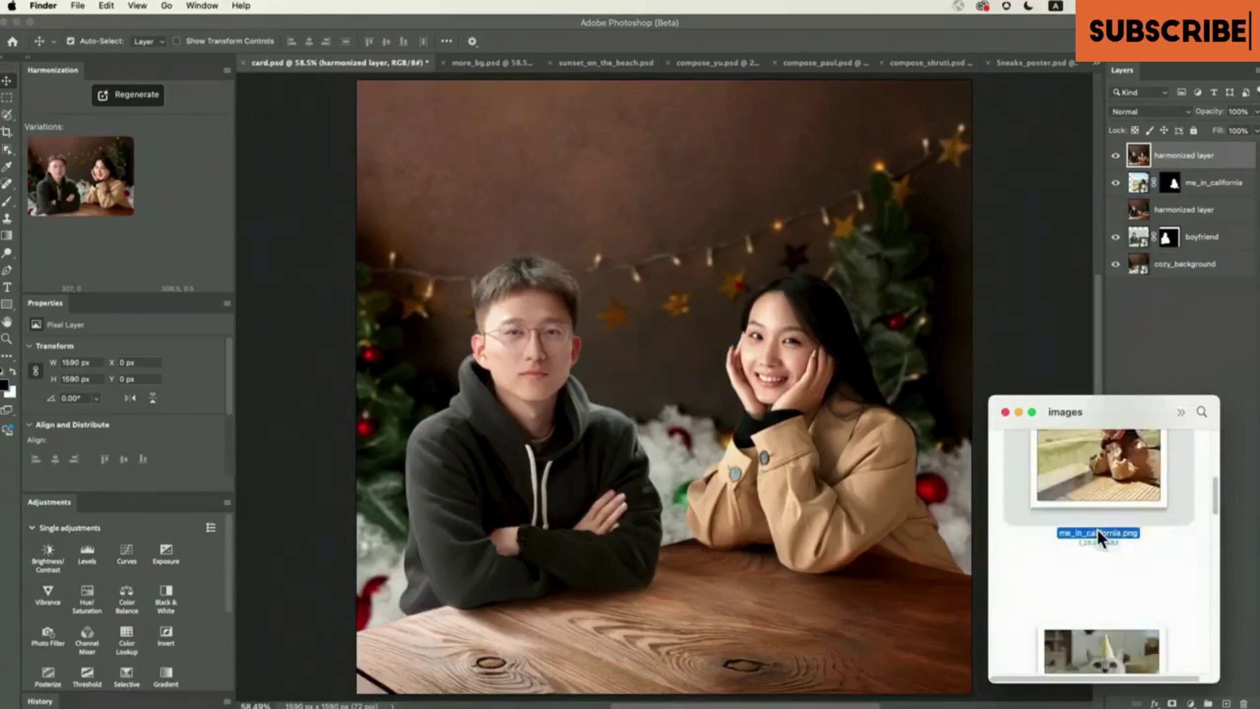
left_click_drag(1100, 532, 756, 412)
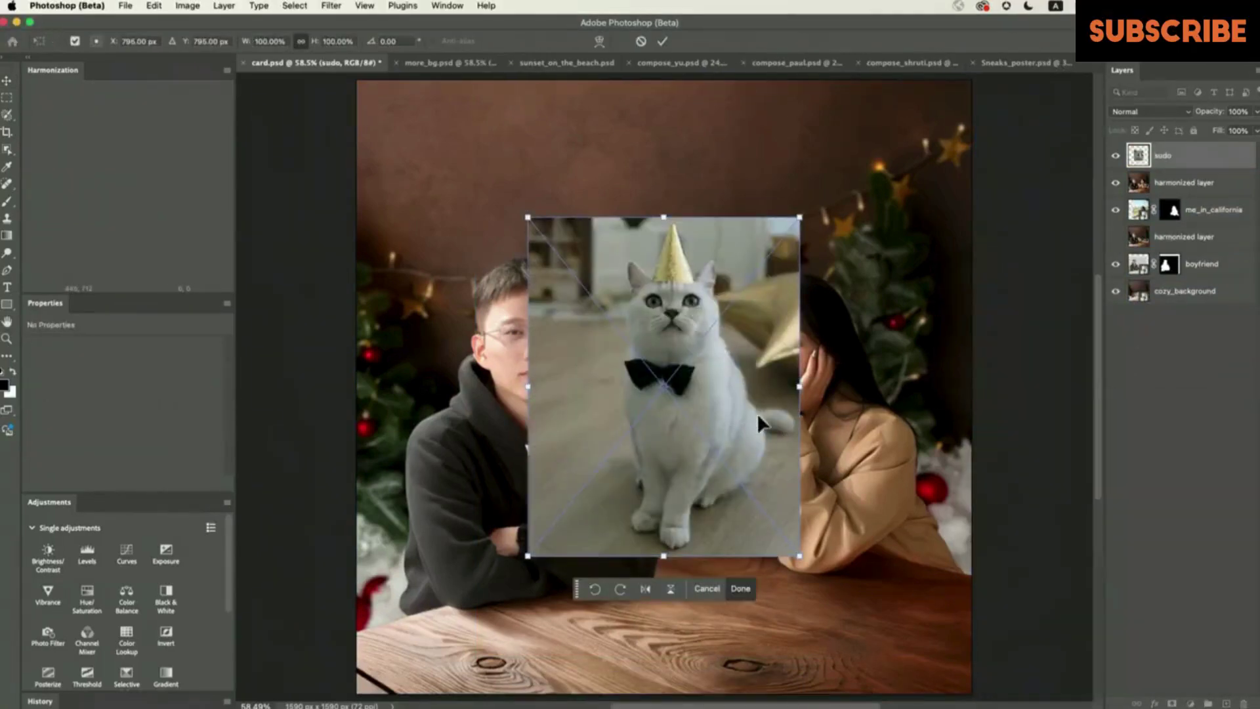
left_click(739, 589)
left_click_drag(682, 473, 689, 610)
Remove the cat's background and harmonize it, hiding the result to see the original
left_click(695, 686)
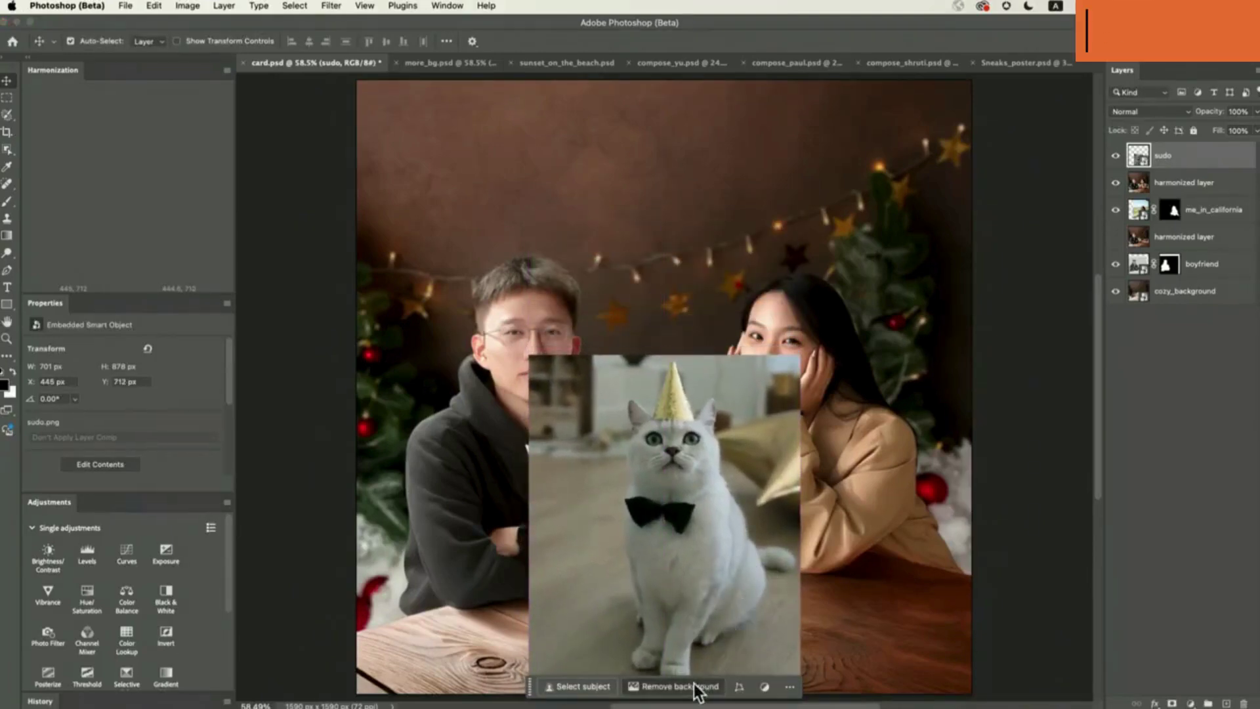
left_click(674, 686)
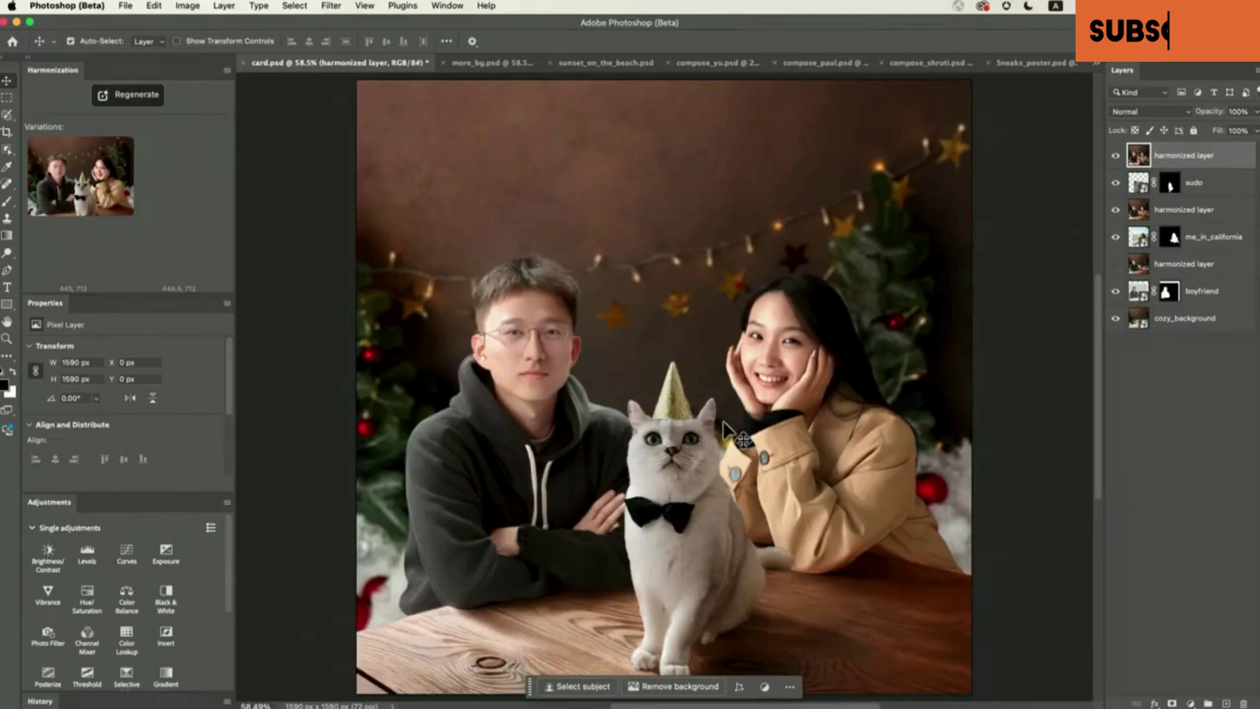
left_click(1116, 156)
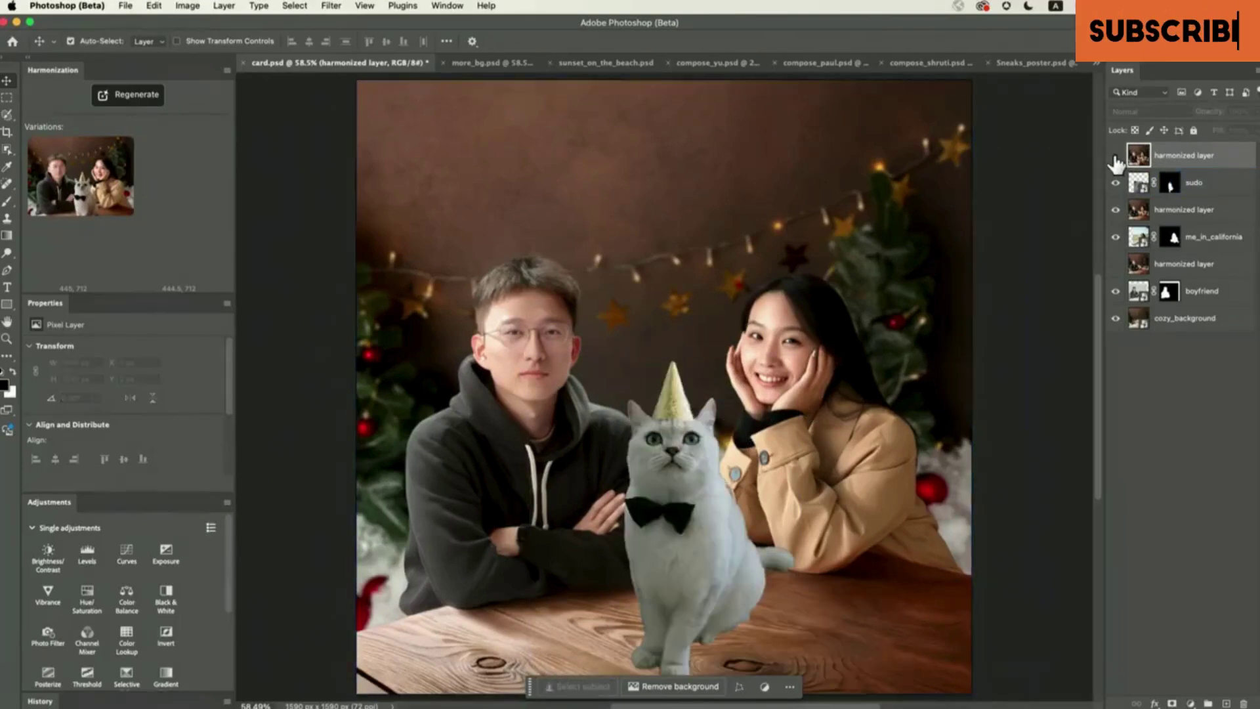
Re-show the harmonized cat, then commit the woman's photo on the beach, remove her room, and zoom in
left_click(1116, 156)
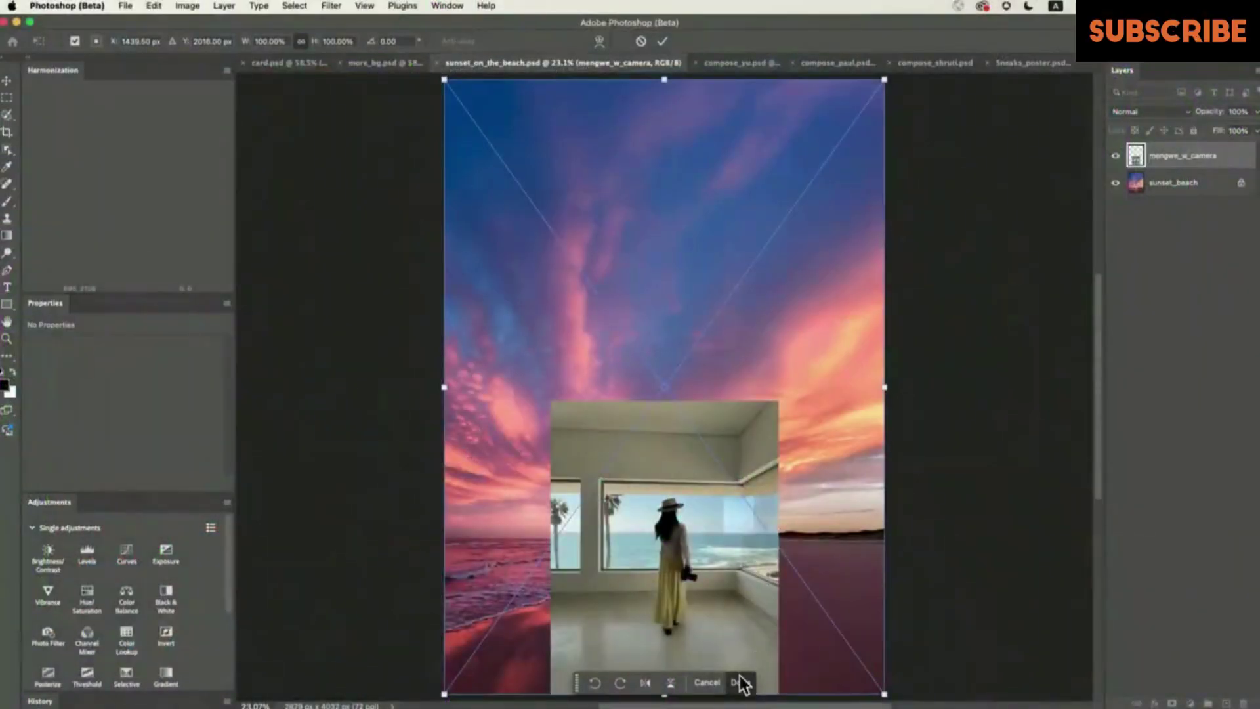
left_click(740, 681)
left_click(689, 685)
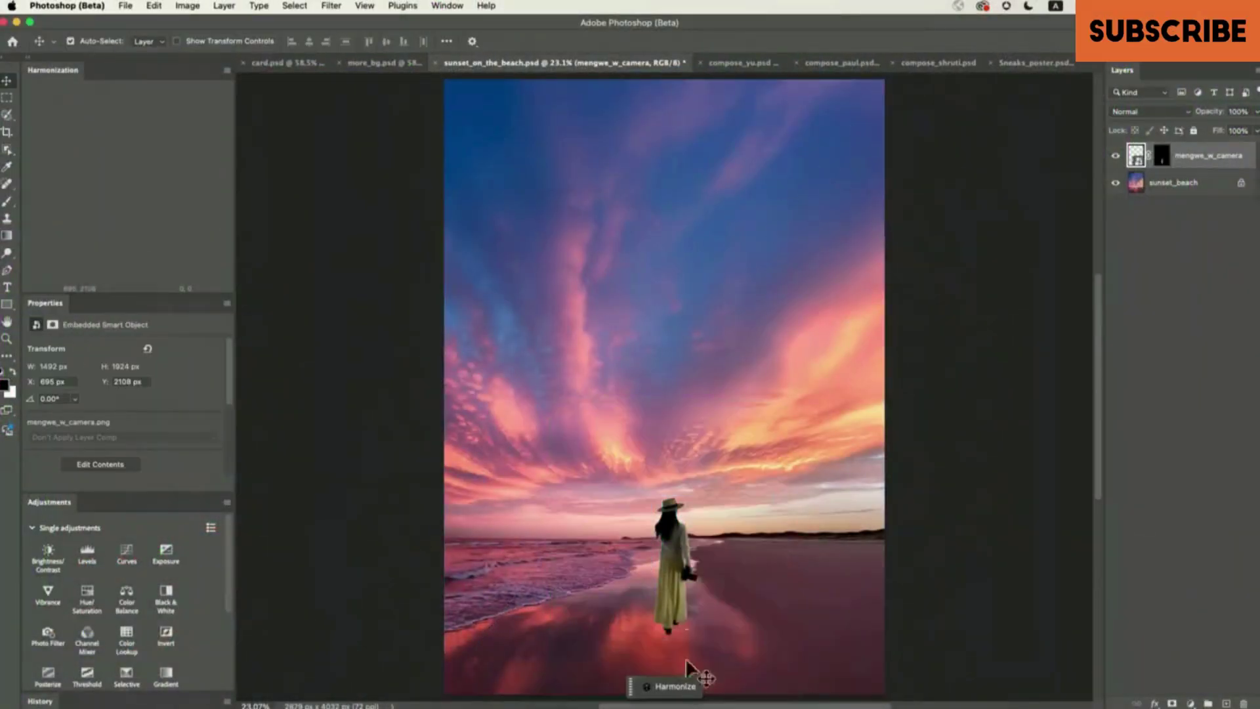
key("ctrl+plus")
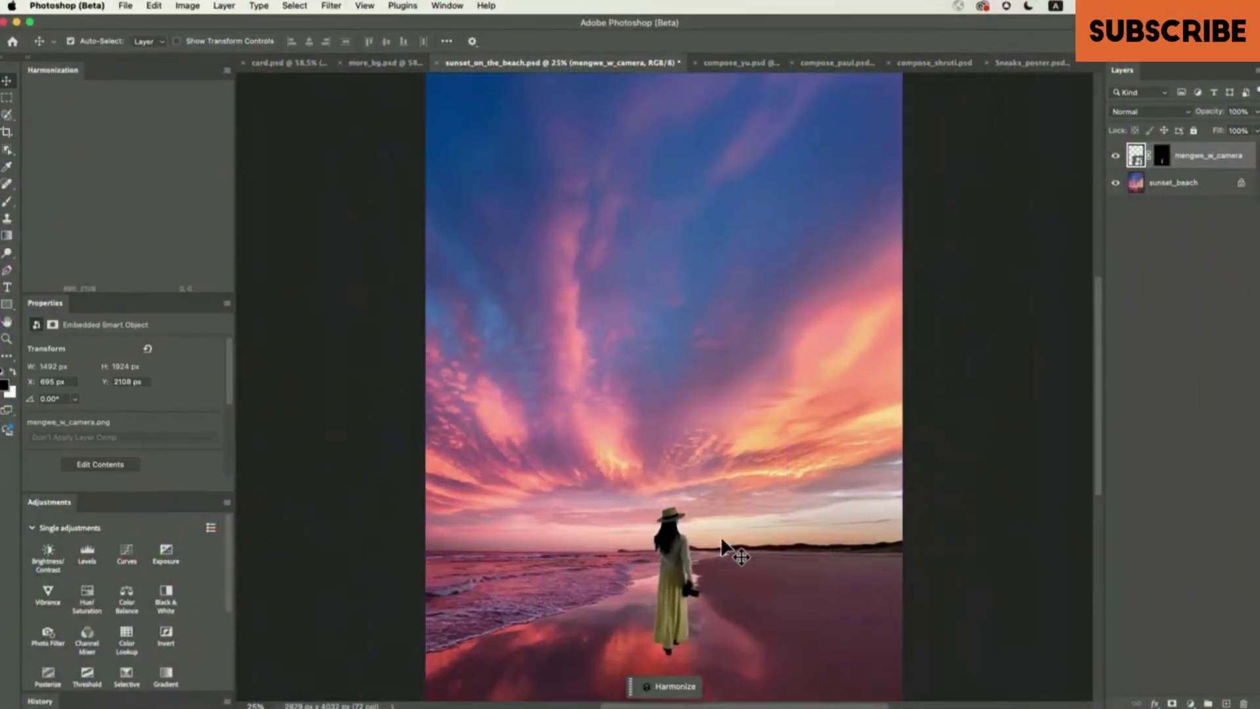
key("ctrl+plus")
key("ctrl+plus")
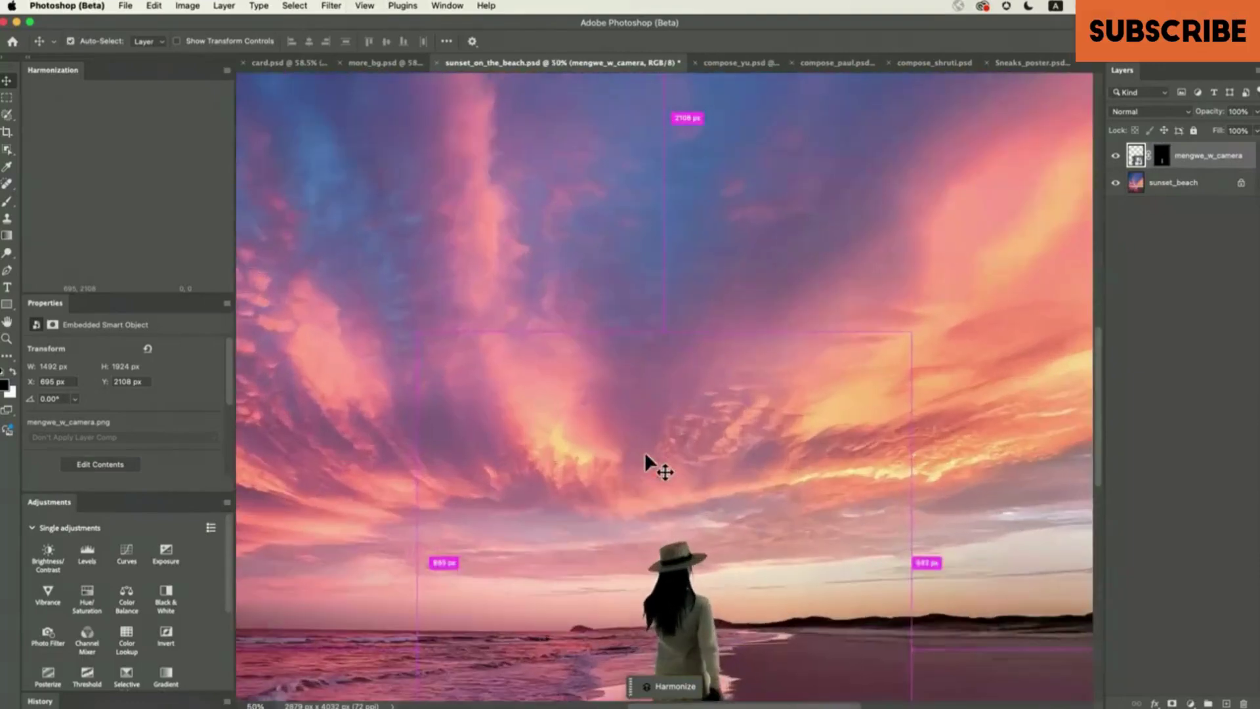
scroll(659, 424, "down", 8)
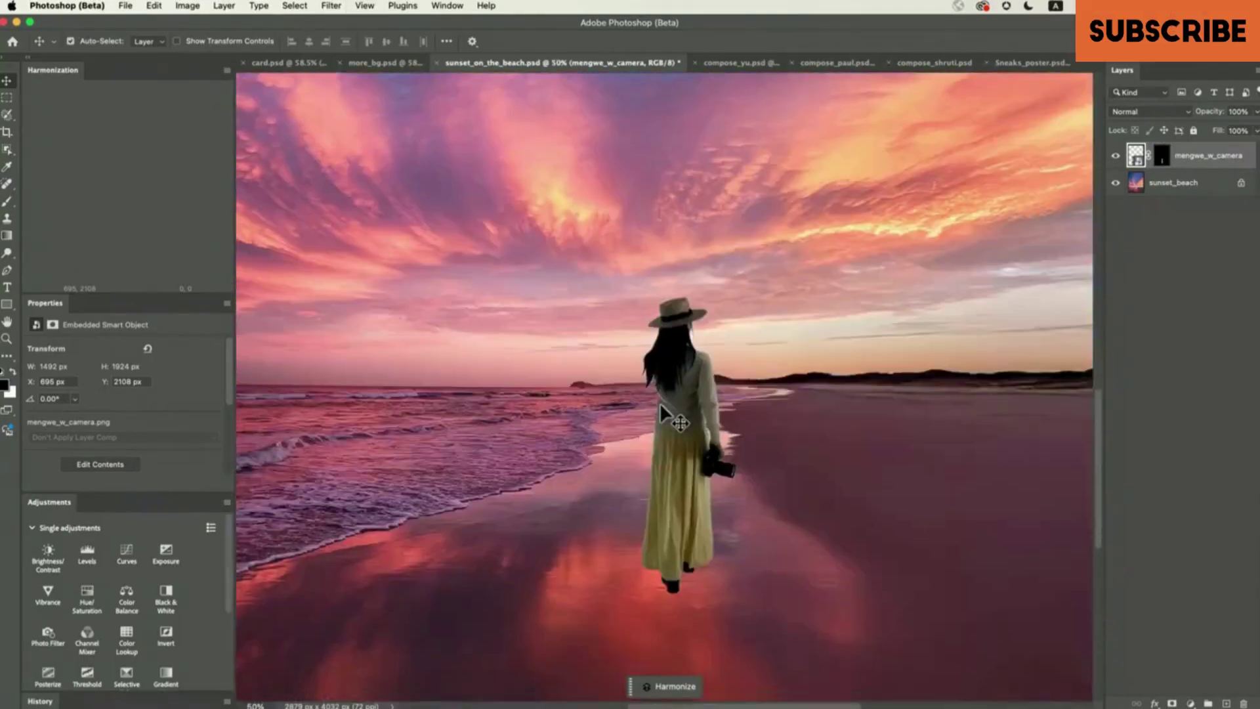
scroll(660, 402, "down", 2)
scroll(659, 402, "down", 1)
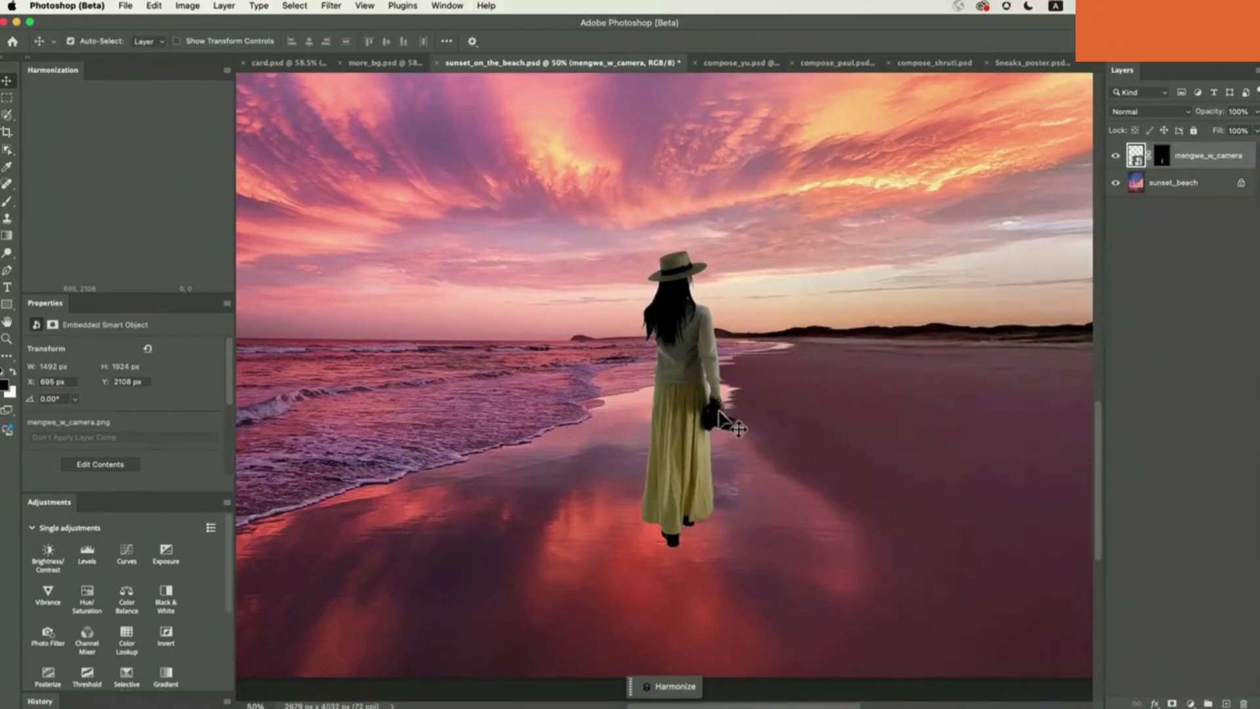
Harmonize the camera-holding woman with the sunset and compare against her original cutout layer
left_click(676, 687)
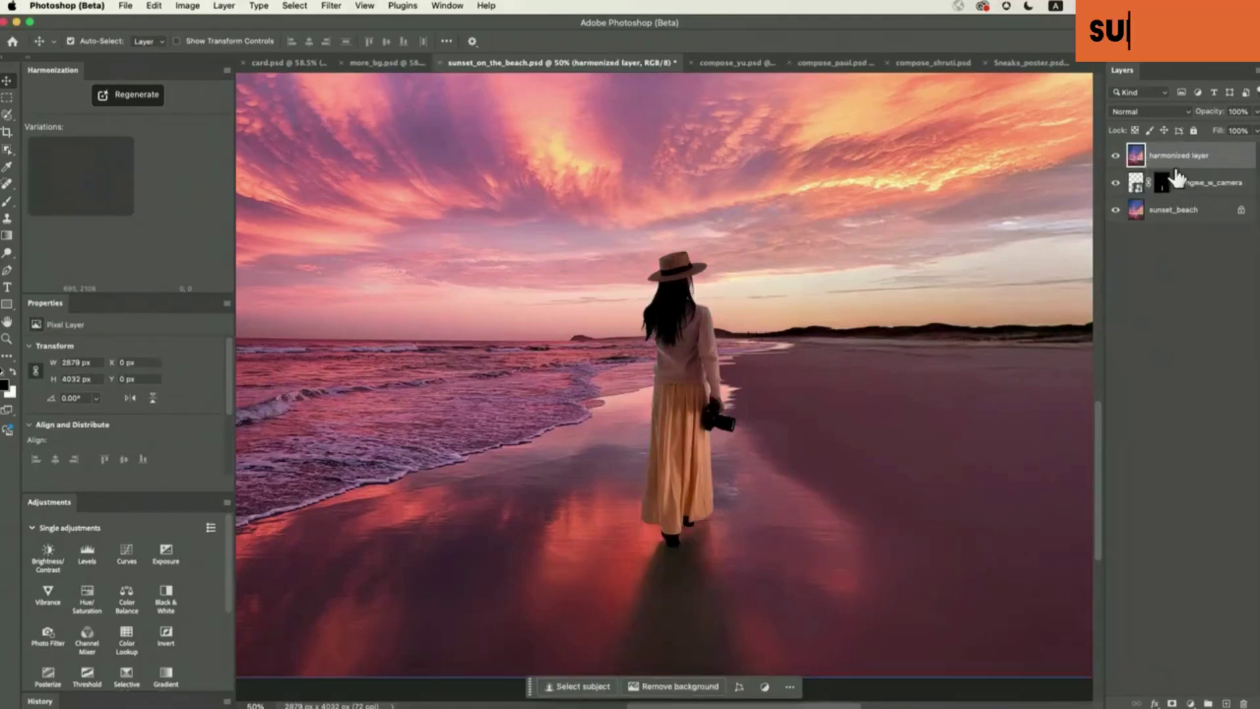
left_click(1117, 156)
left_click(1116, 156)
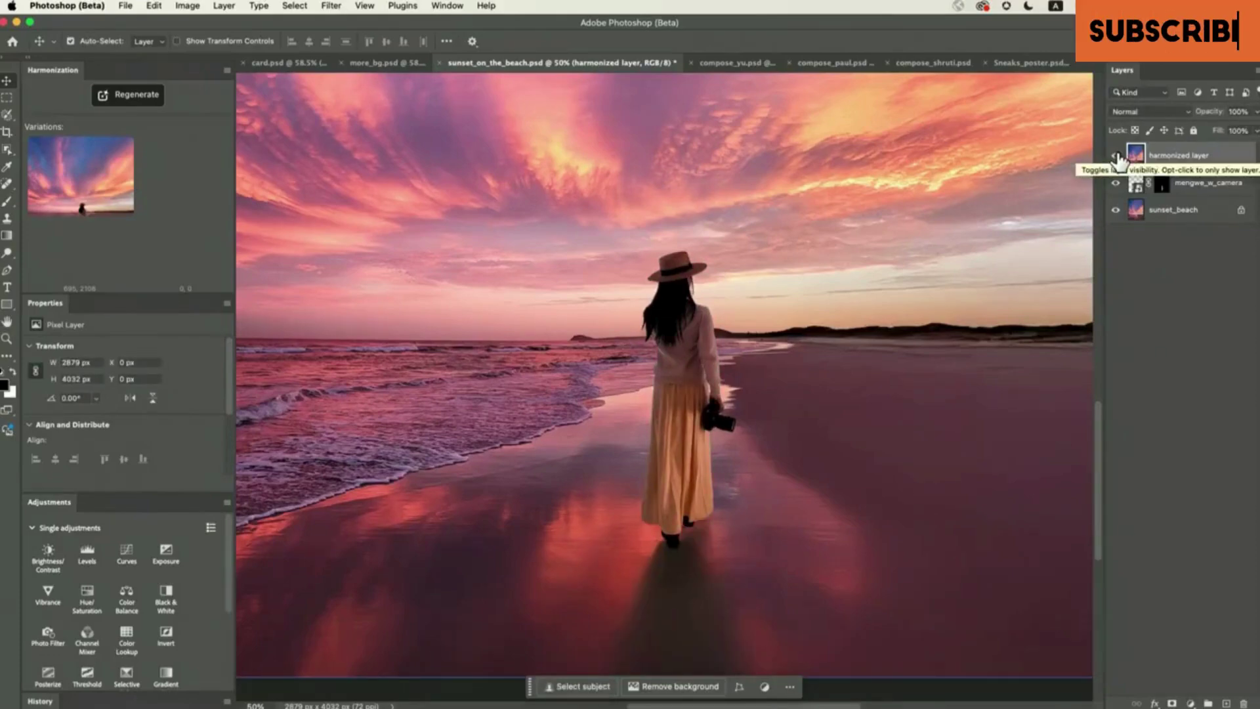
left_click(1116, 156)
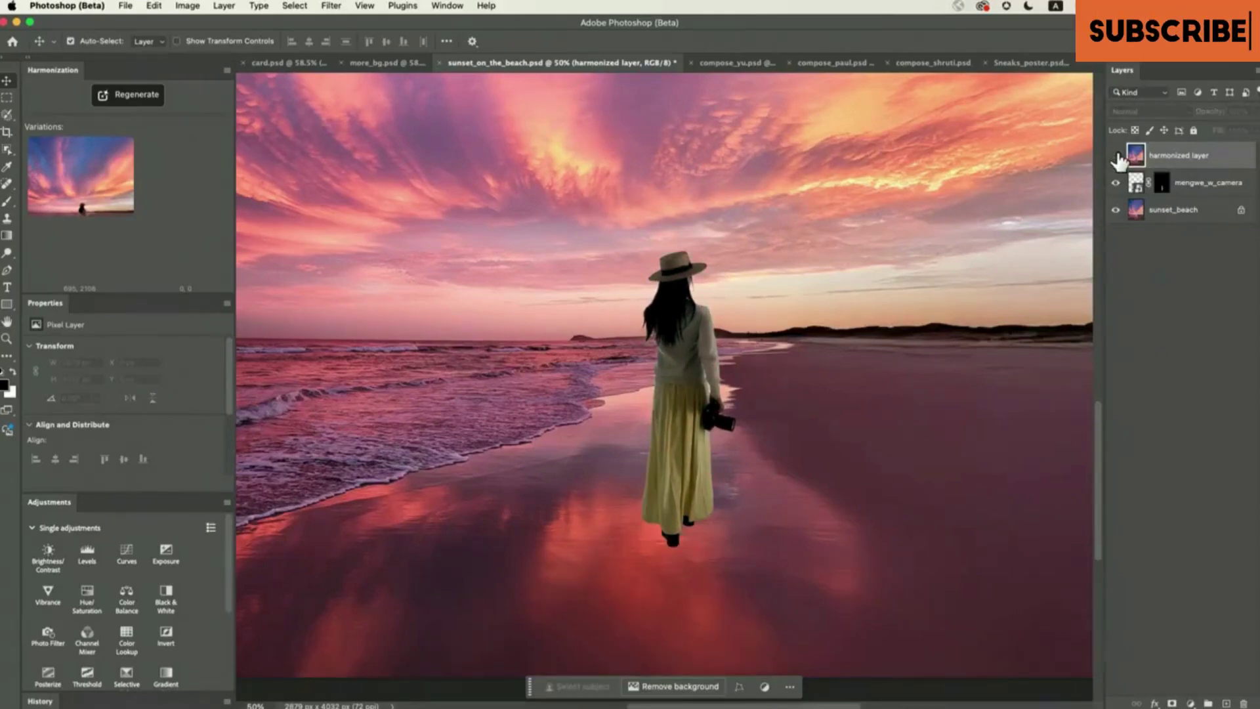
left_click(1116, 156)
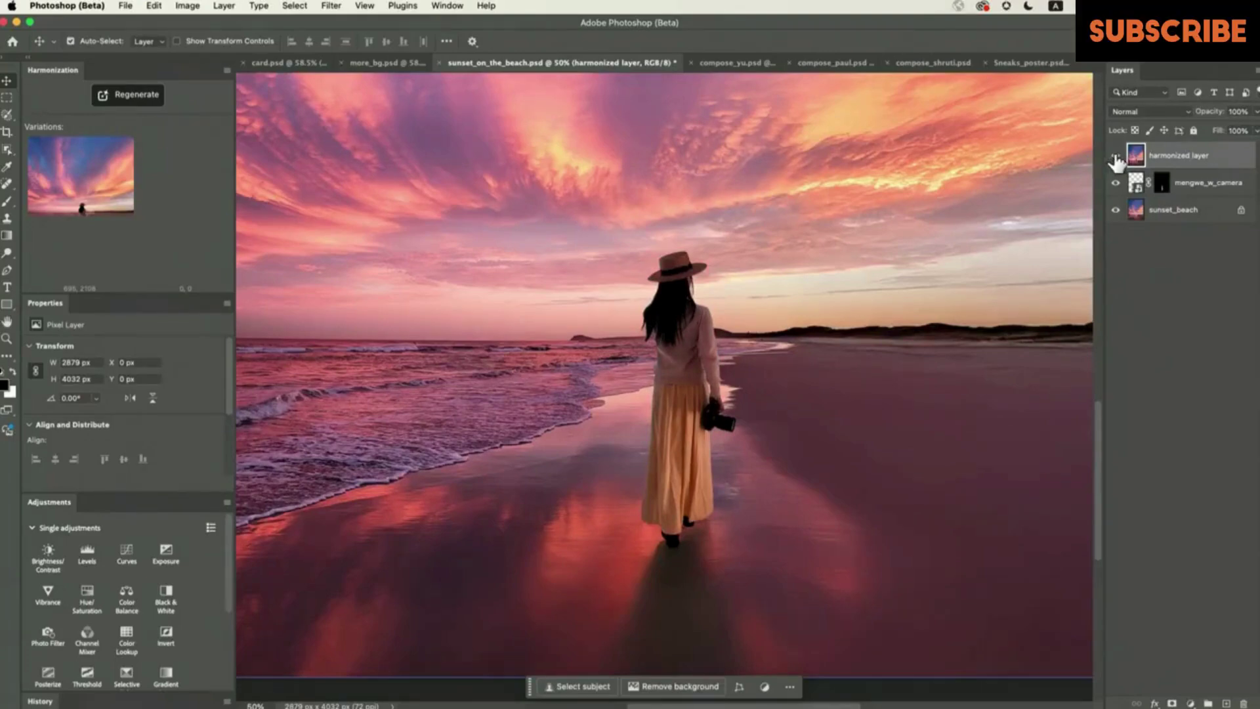
left_click(1171, 182)
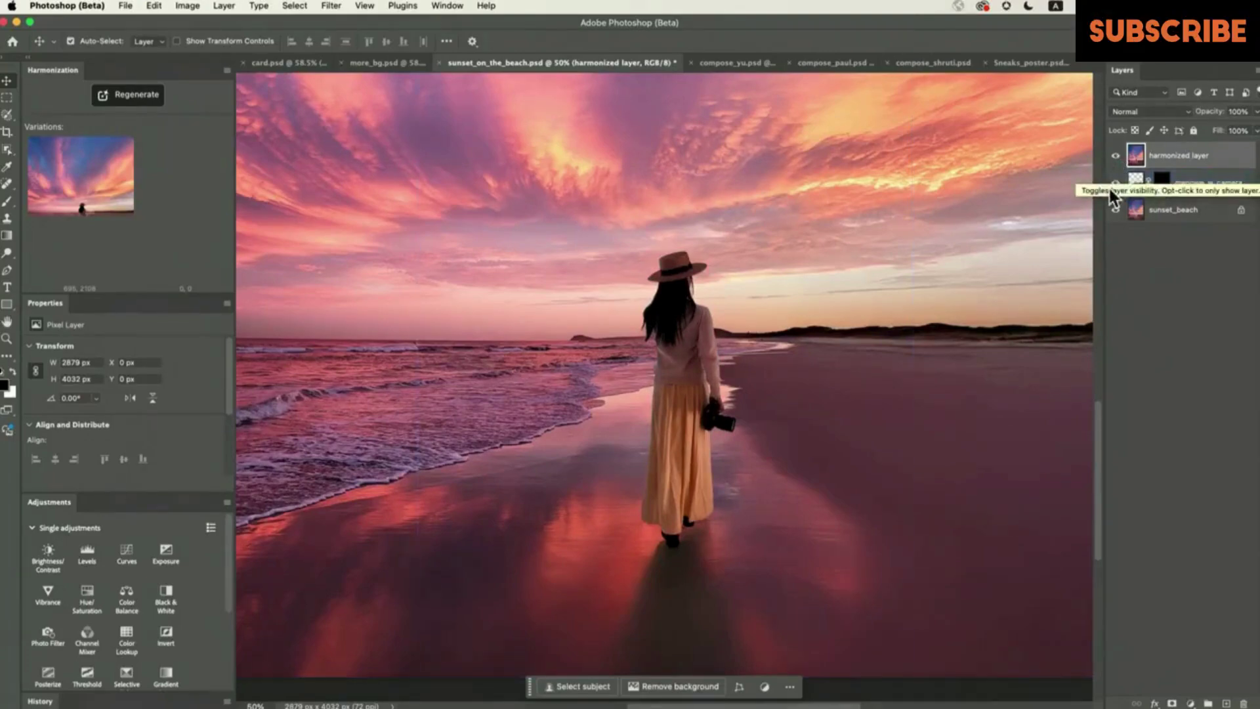
left_click(1134, 157)
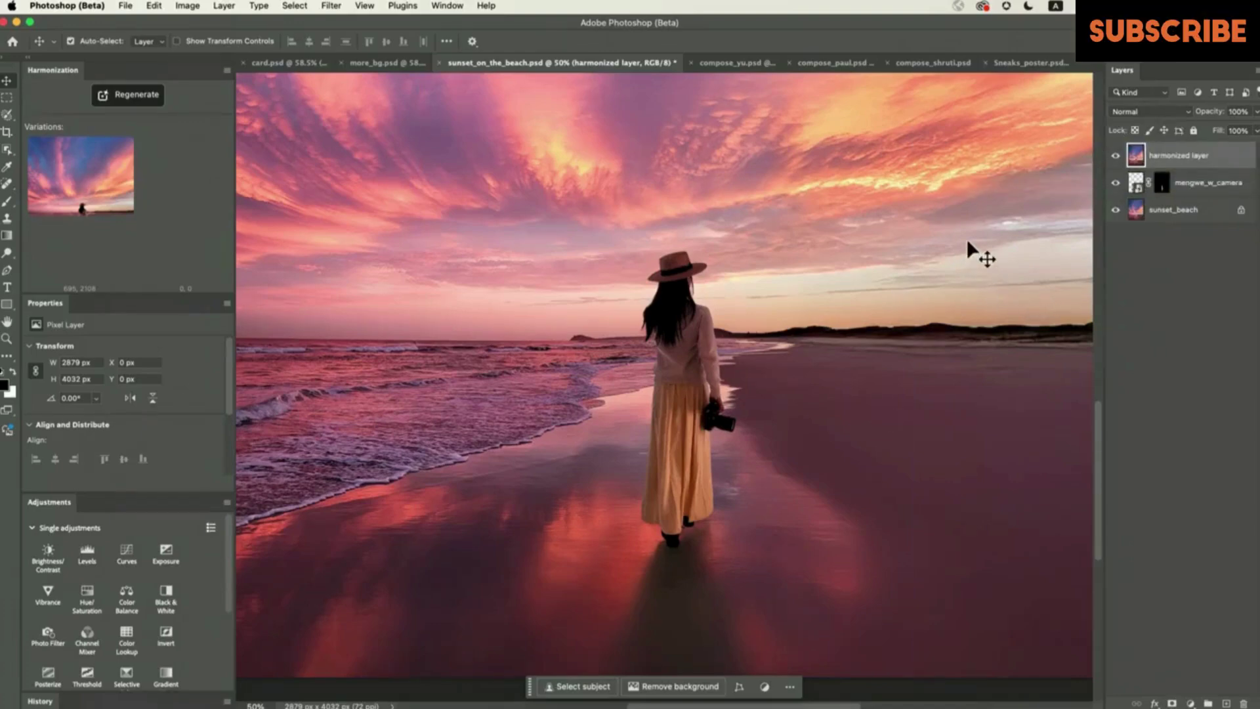
Fit the beach image to screen, then place paul_portrait.JPG into compose_paul.psd
key("super+0")
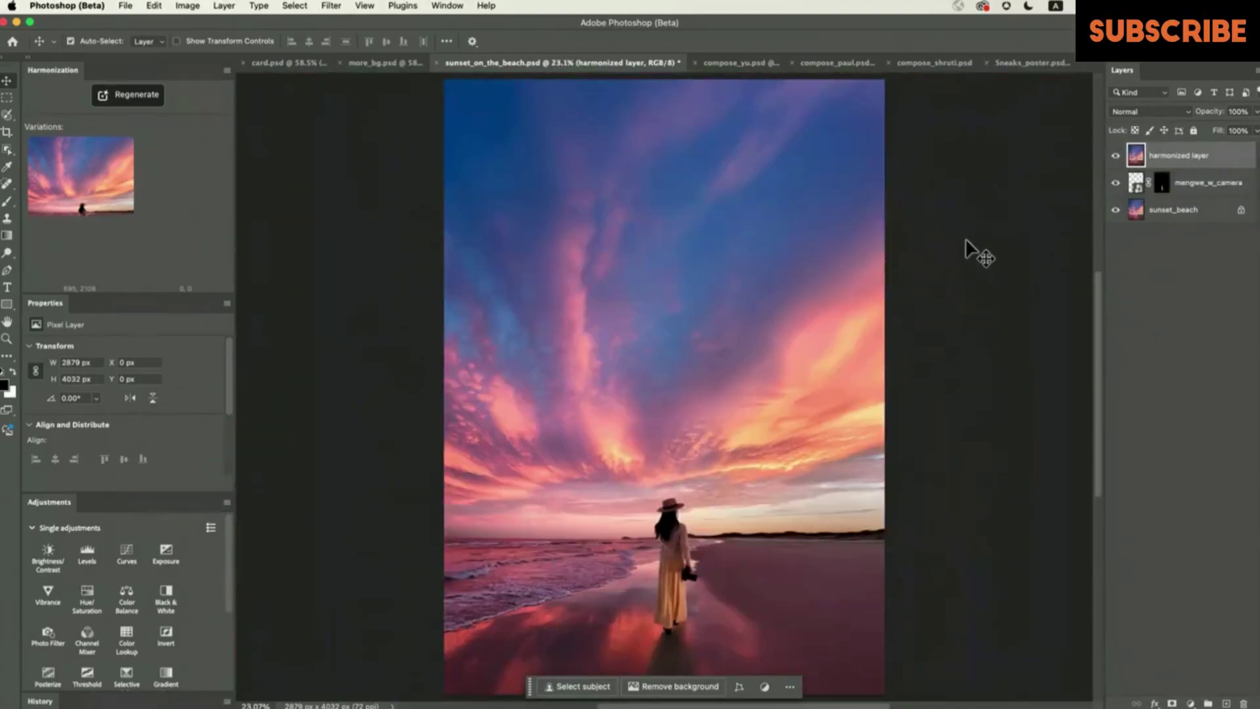
key("ctrl+Tab")
scroll(1109, 526, "down", 3)
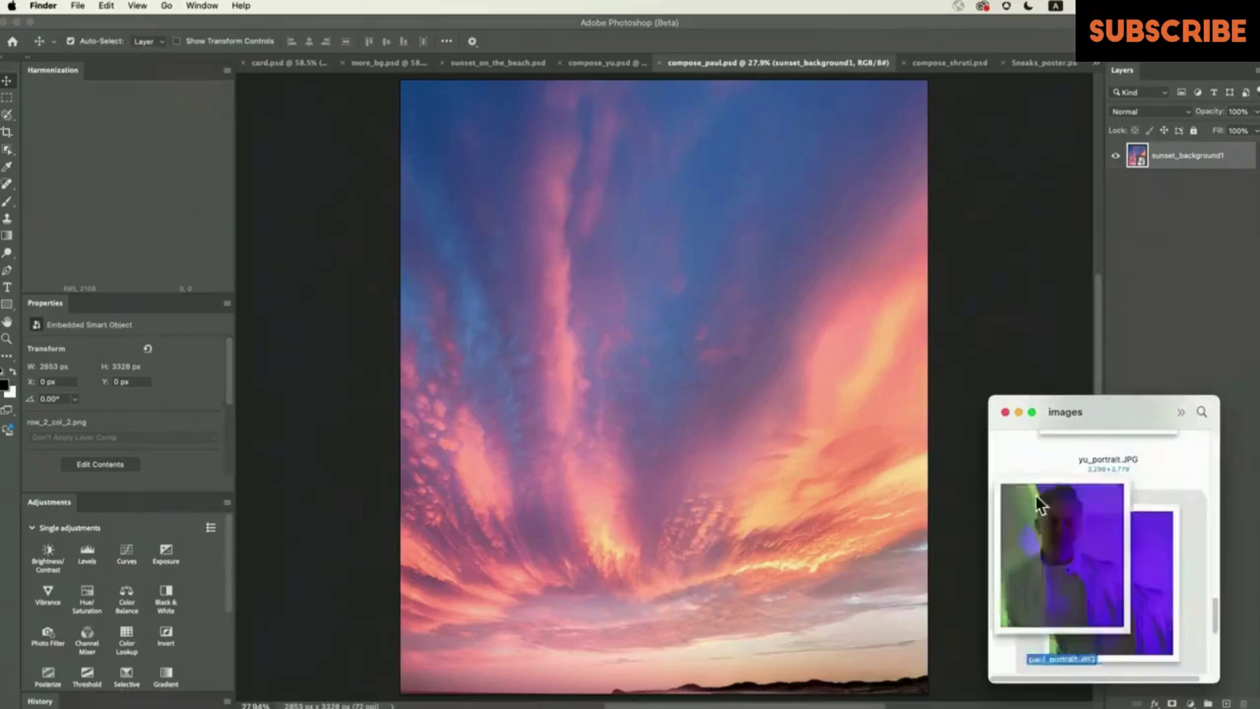
left_click_drag(1083, 551, 785, 402)
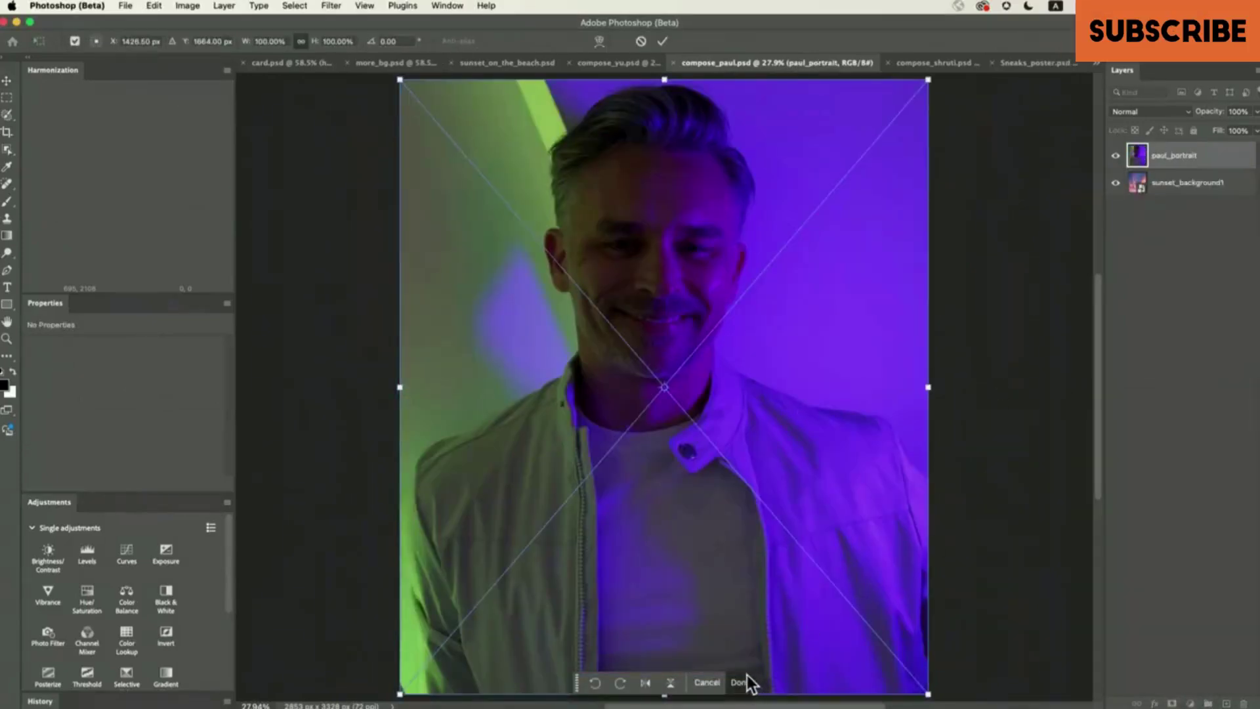
left_click(748, 674)
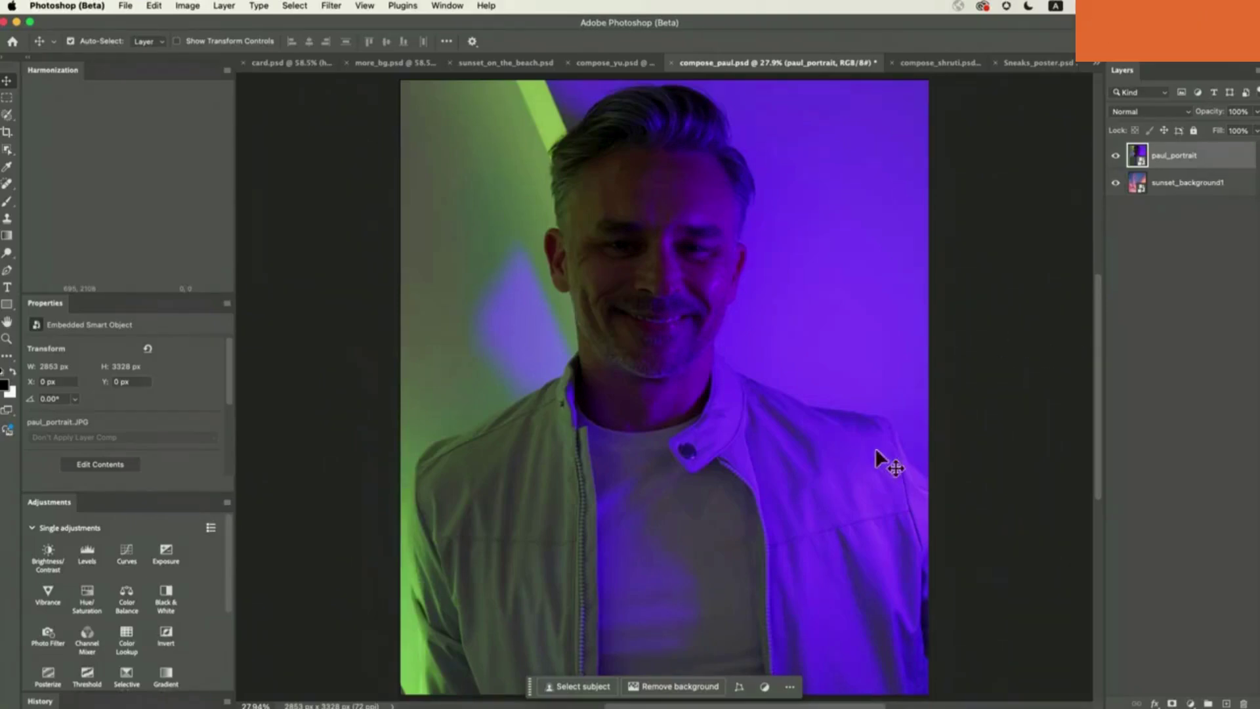
Remove Paul's purple backdrop, harmonize him to the sunset, and compare the zoomed-in result
left_click(674, 686)
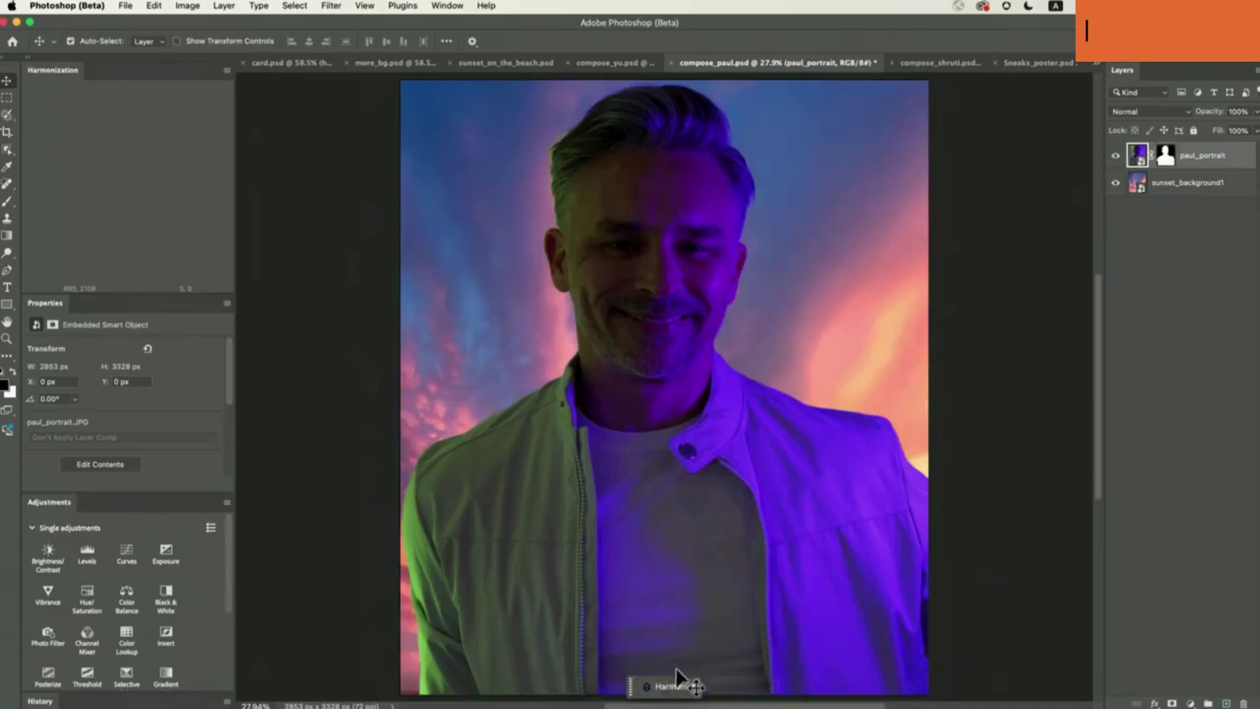
left_click(674, 686)
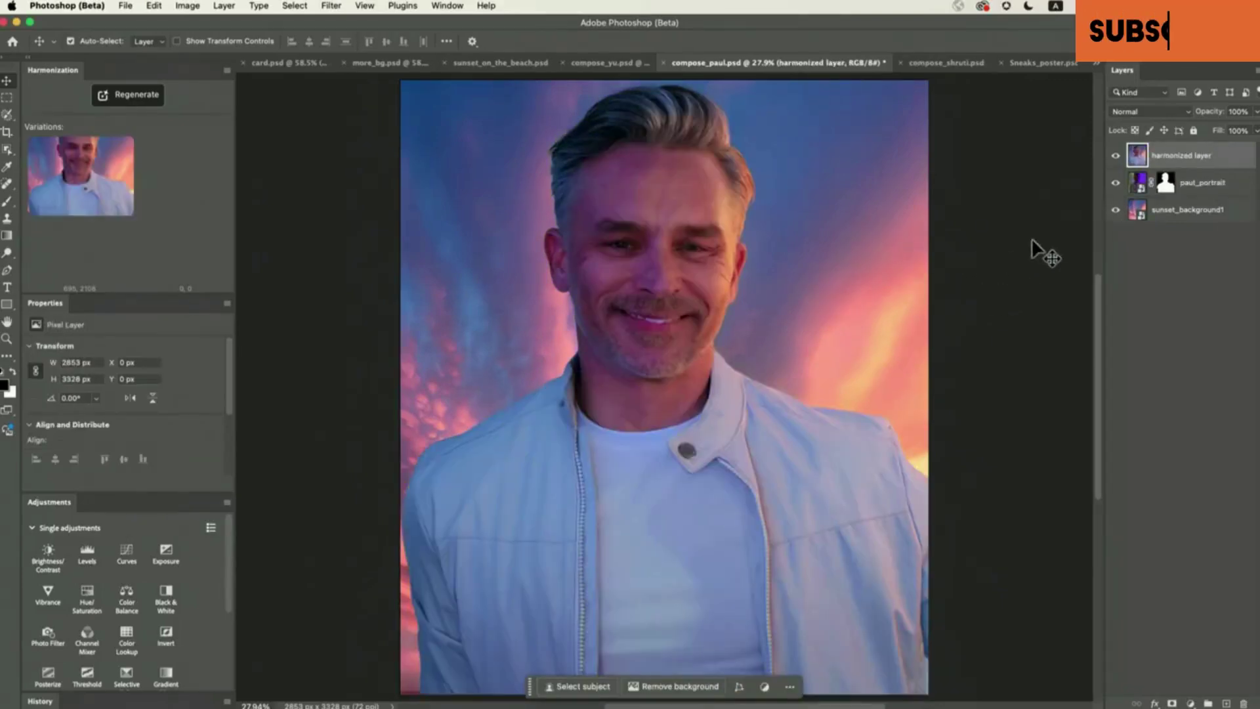
key("ctrl+plus")
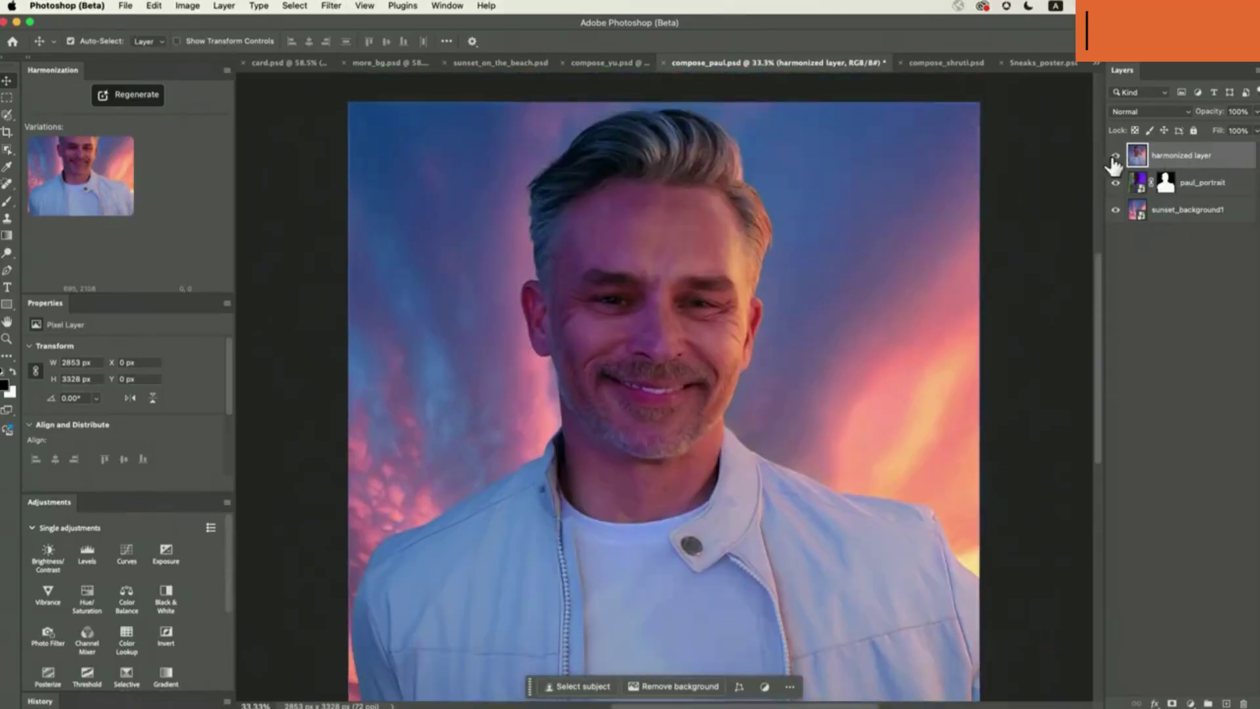
left_click(1115, 156)
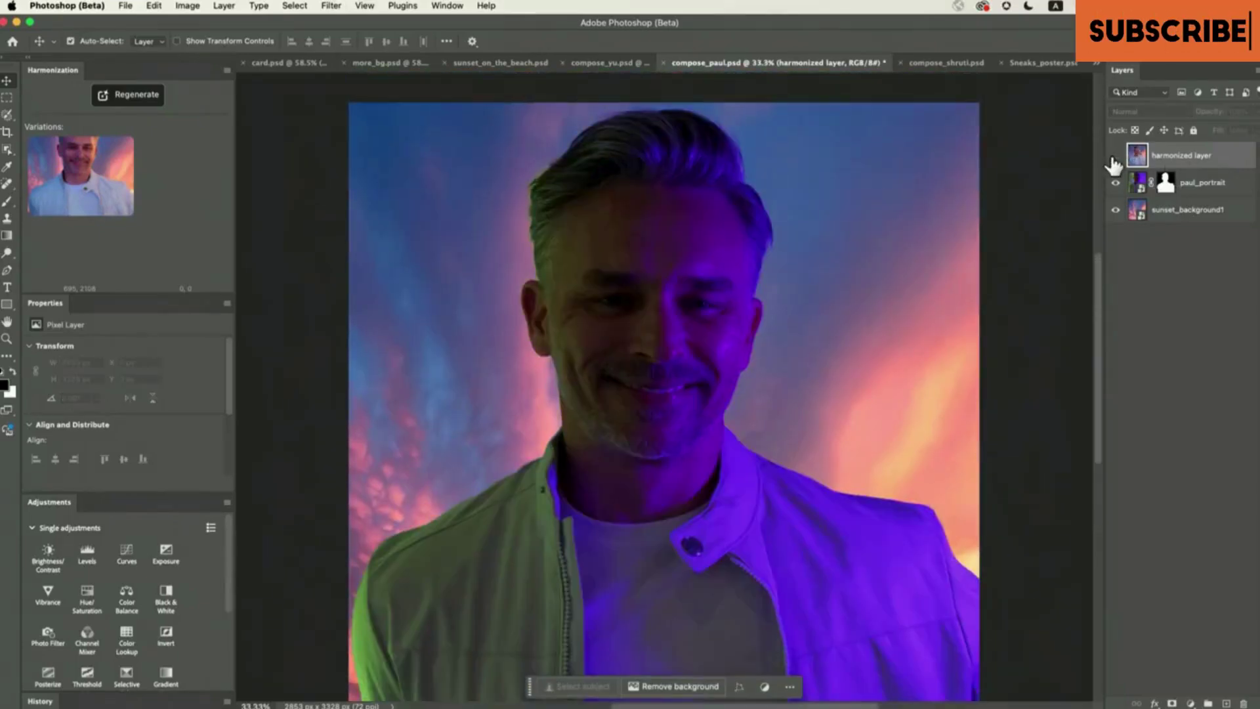
left_click(1115, 155)
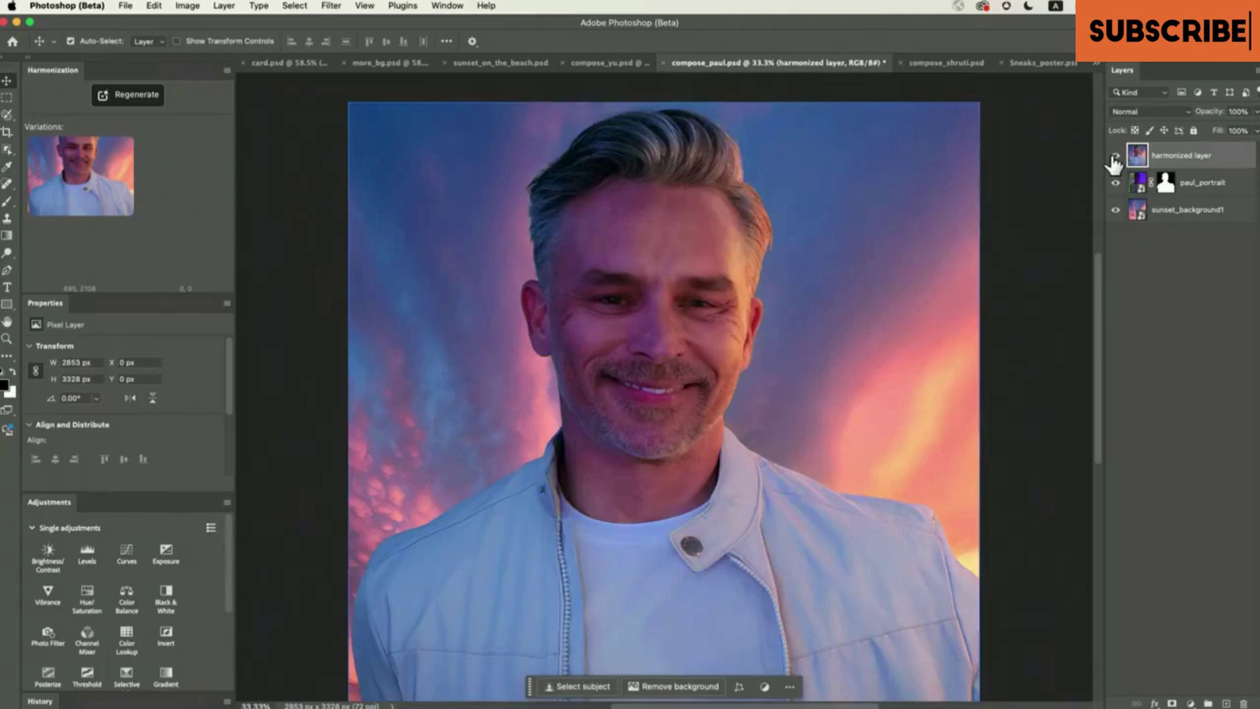